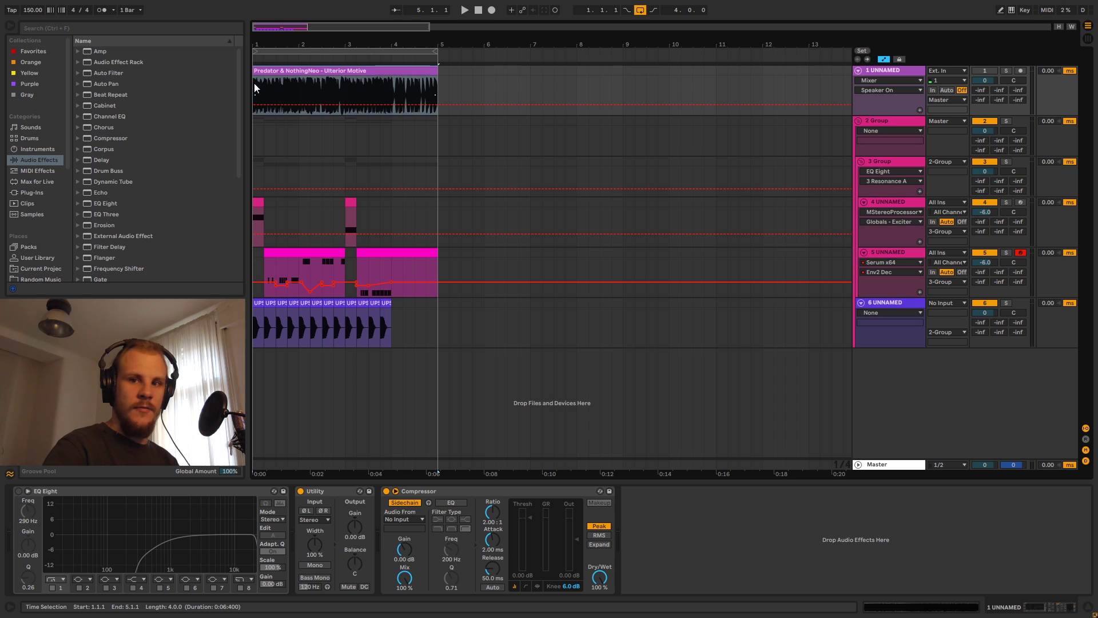
Solo the reference audio track at the top of the arrangement and play it from bar 1 to hear the target sound.
{"action": "left_click", "coordinate": [254, 84]}
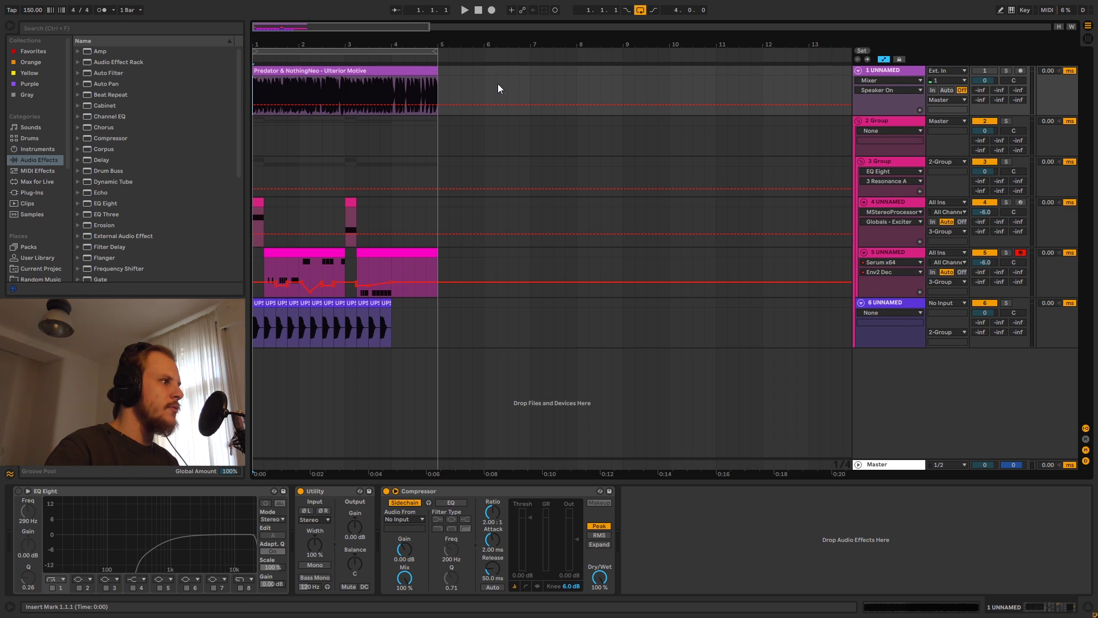
{"action": "left_click", "coordinate": [1004, 71]}
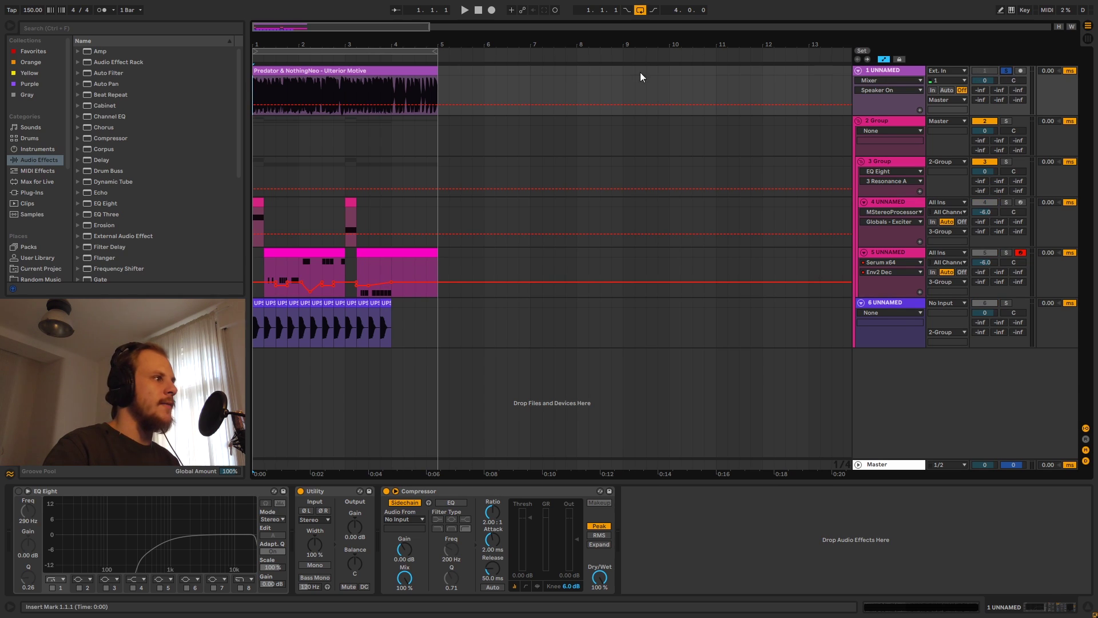
{"action": "left_click", "coordinate": [254, 91]}
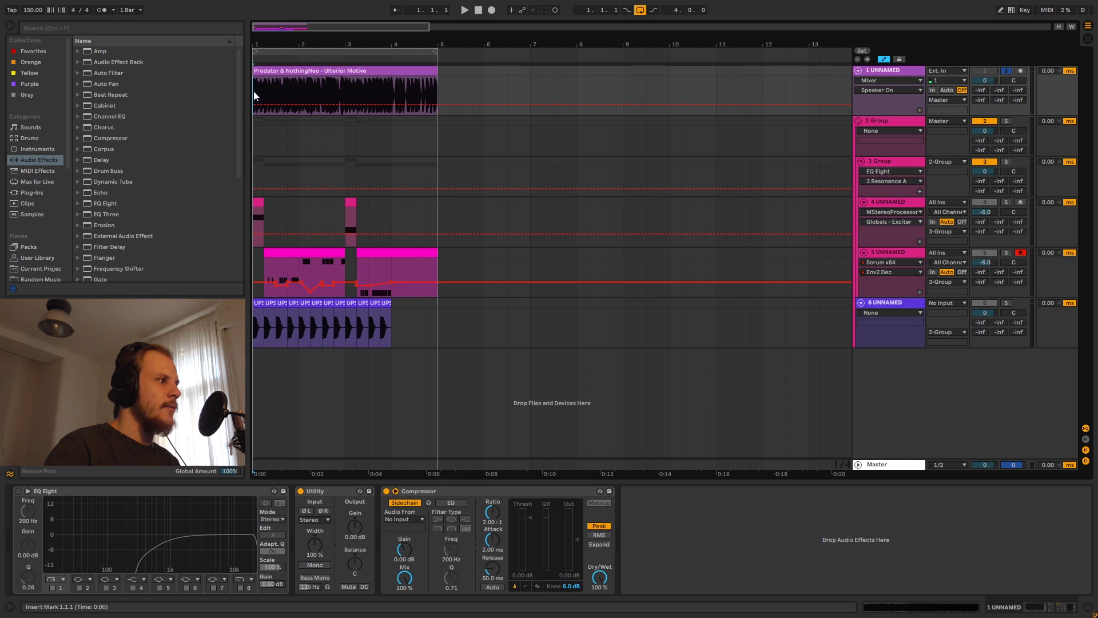
{"action": "key", "text": "space"}
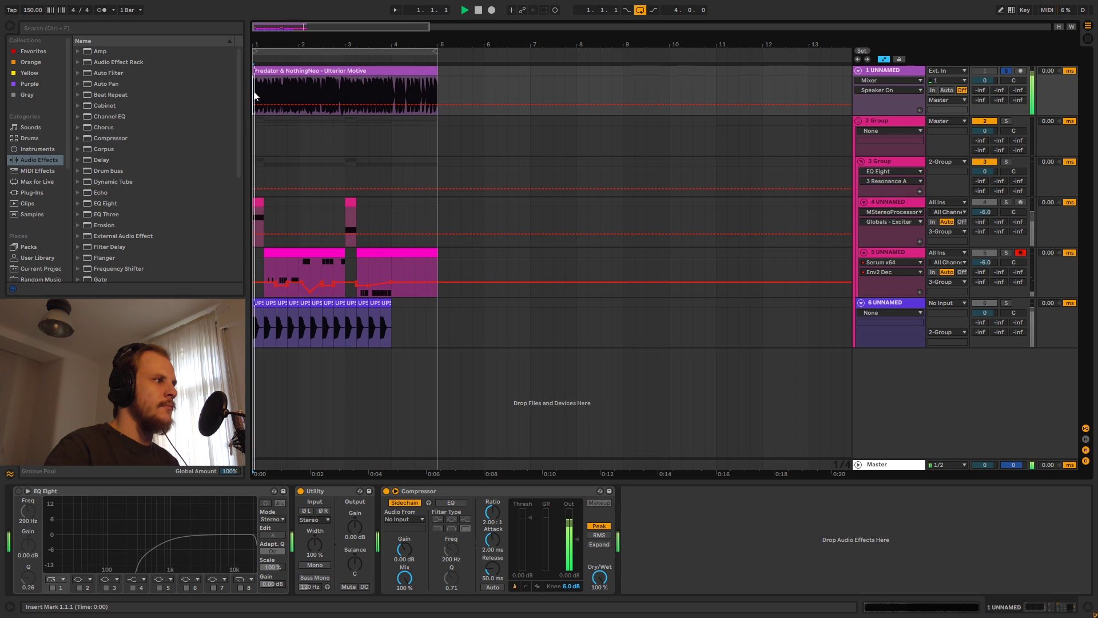
{"action": "key", "text": "space"}
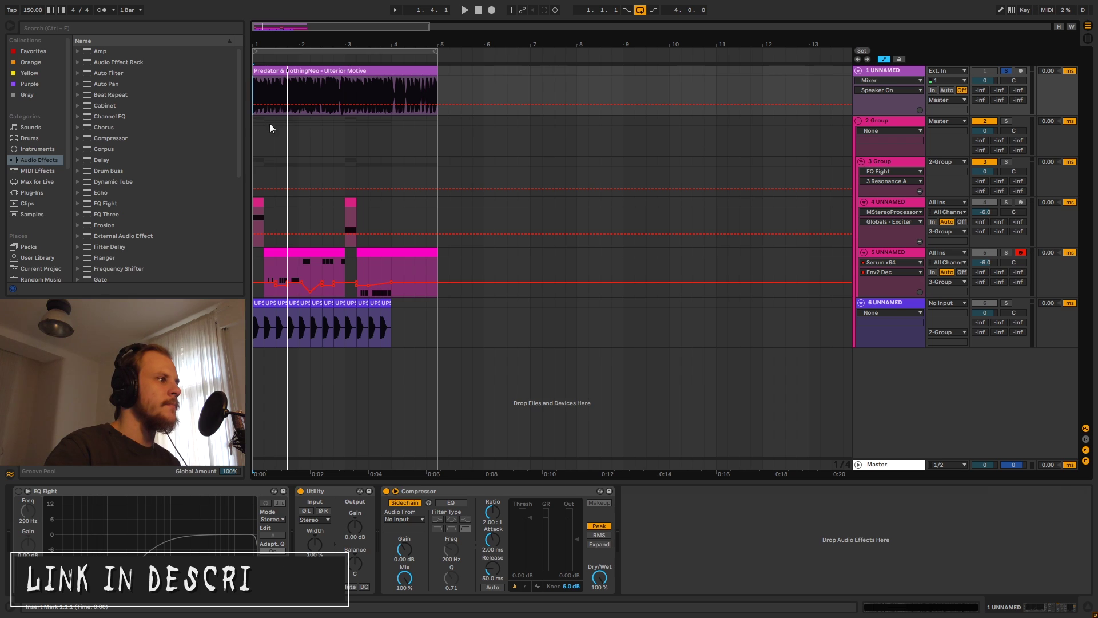
Solo the 2 Group track instead of the reference and play the recreated bass and kick from bar 1.
{"action": "left_click", "coordinate": [886, 144]}
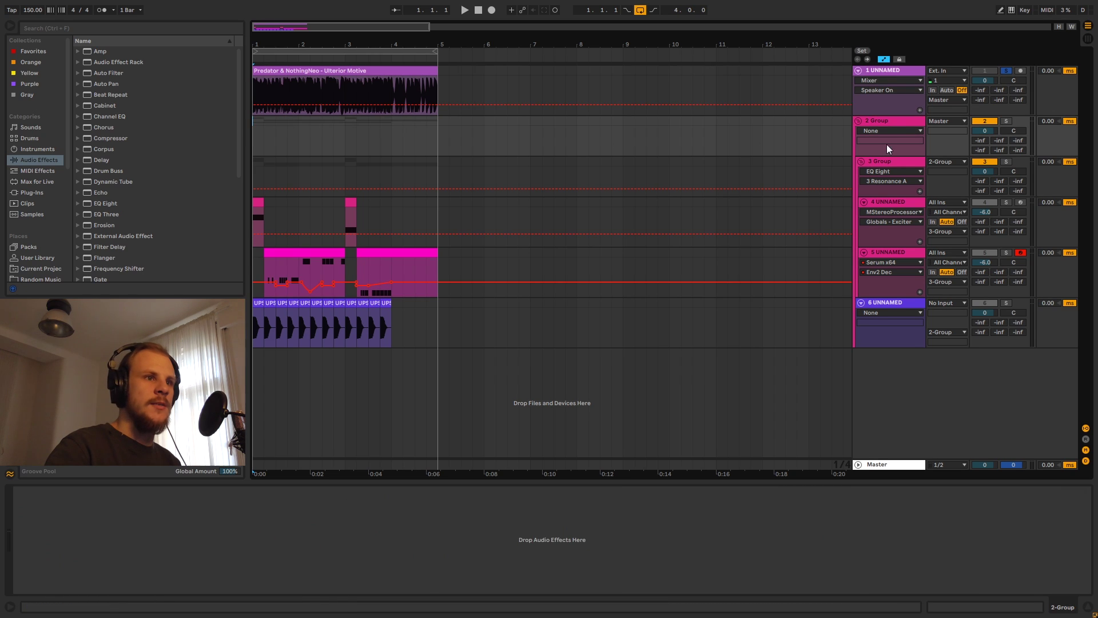
{"action": "left_click", "coordinate": [1006, 121]}
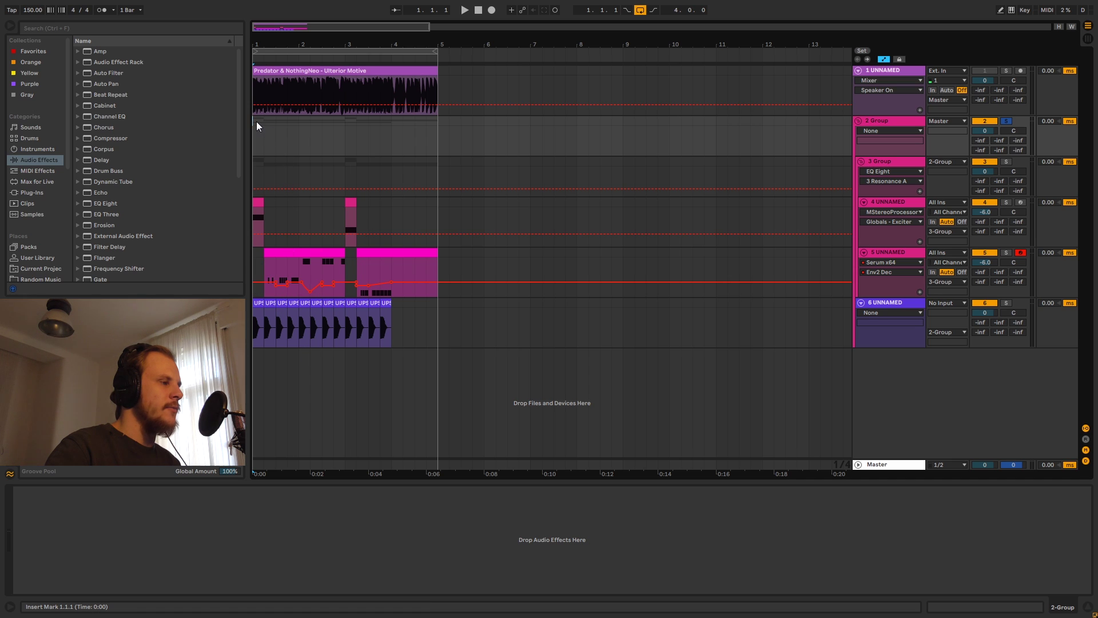
{"action": "key", "text": "space"}
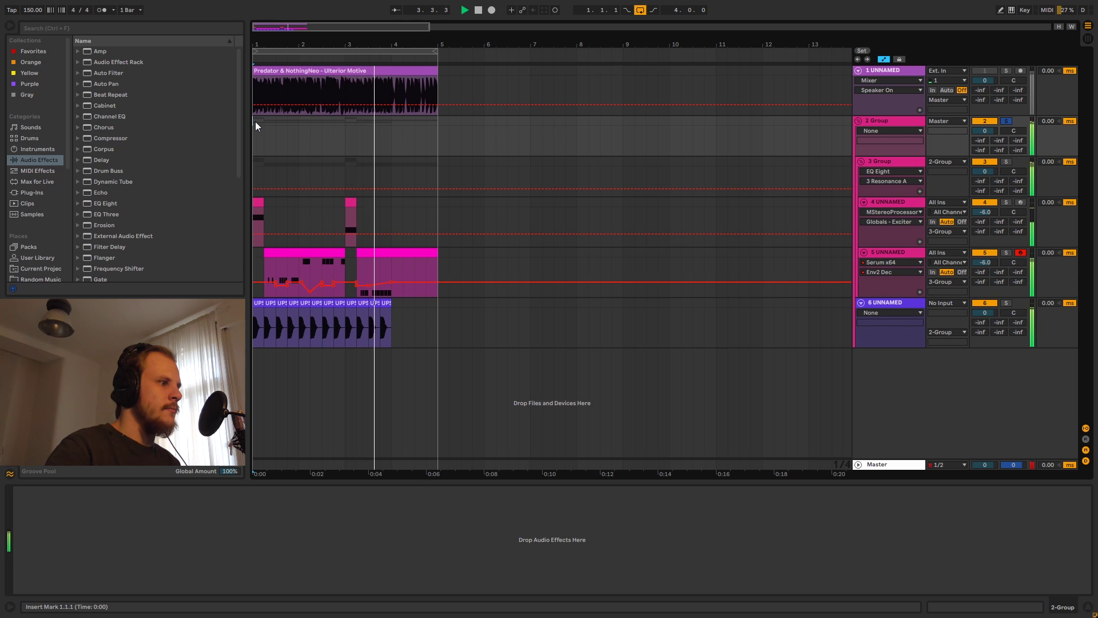
{"action": "key", "text": "space"}
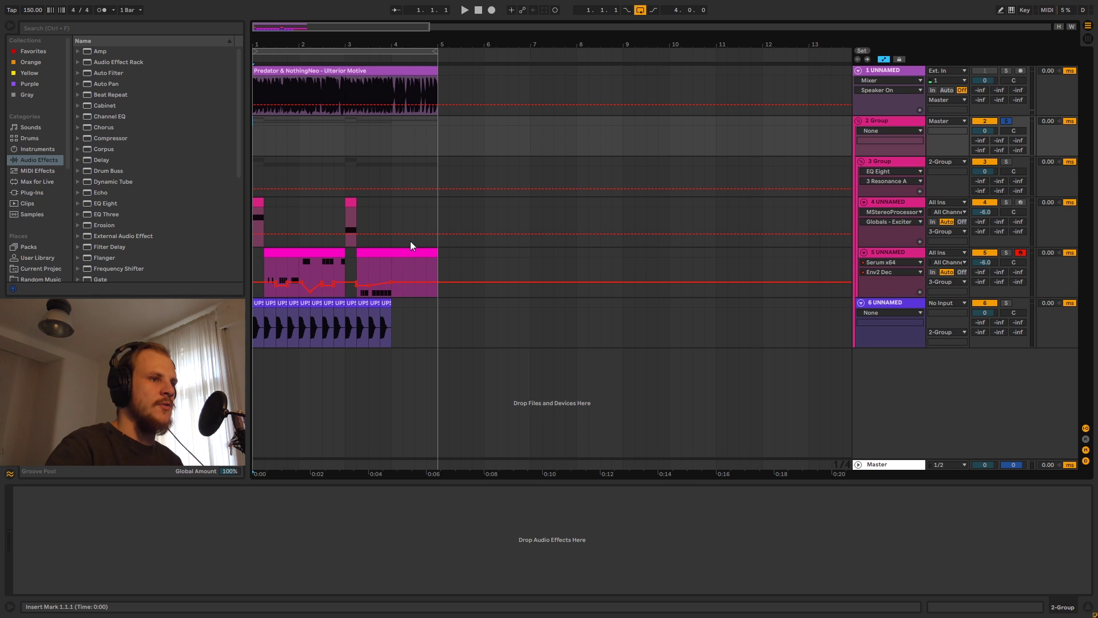
Solo track 4 in the bass group and play its first clip at bar 1 by itself.
{"action": "left_click", "coordinate": [259, 203]}
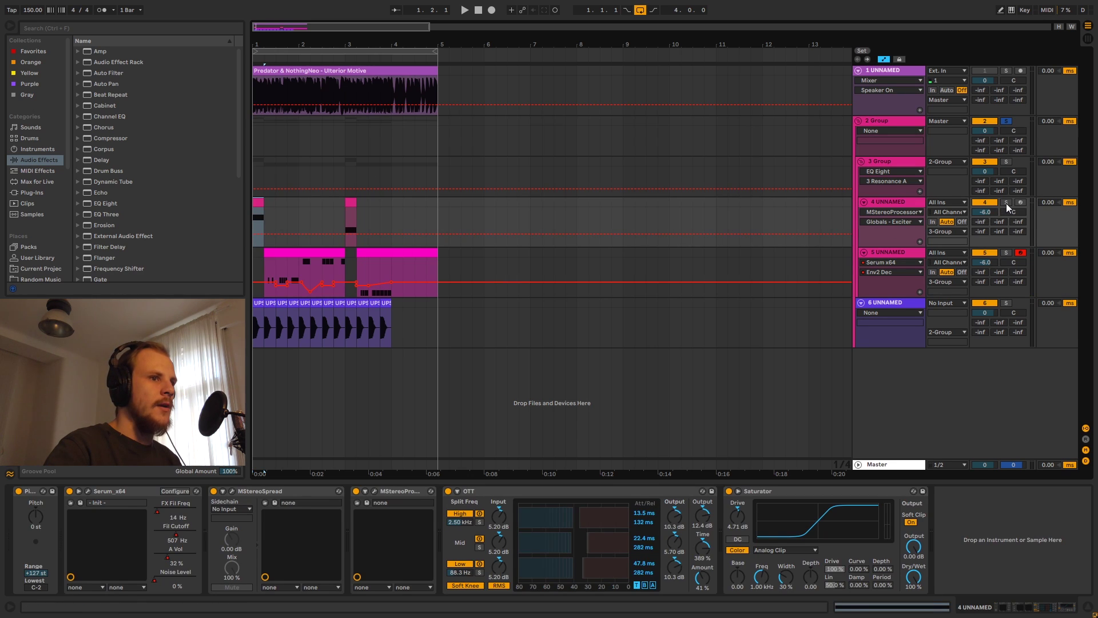
{"action": "left_click", "coordinate": [901, 201]}
{"action": "left_click_drag", "start_coordinate": [266, 44], "coordinate": [314, 135]}
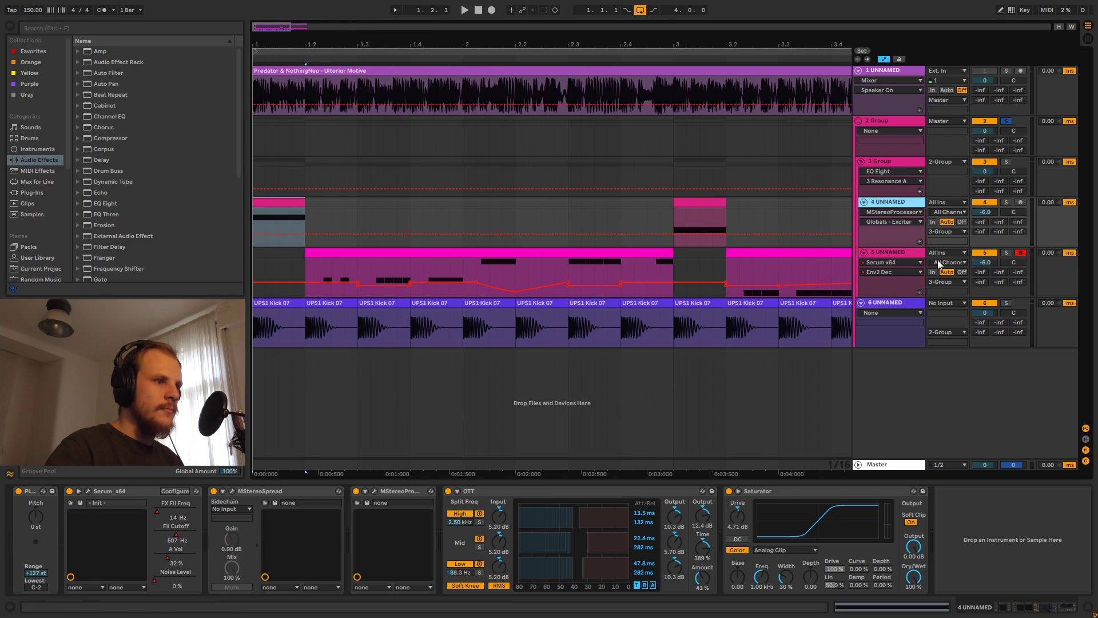
{"action": "left_click", "coordinate": [1006, 202]}
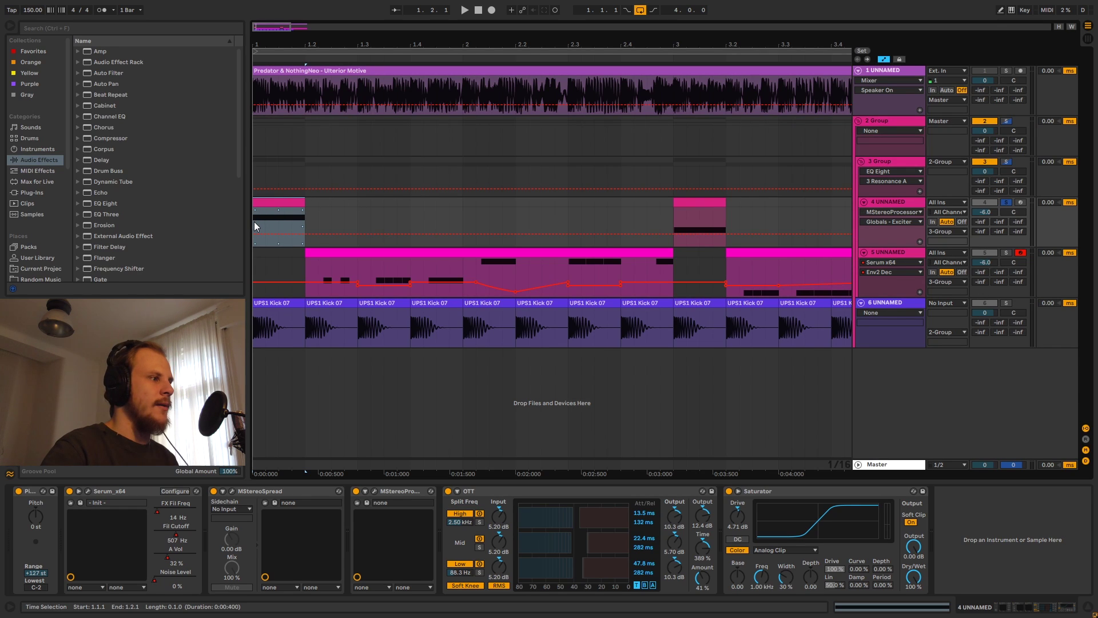
{"action": "key", "text": "space"}
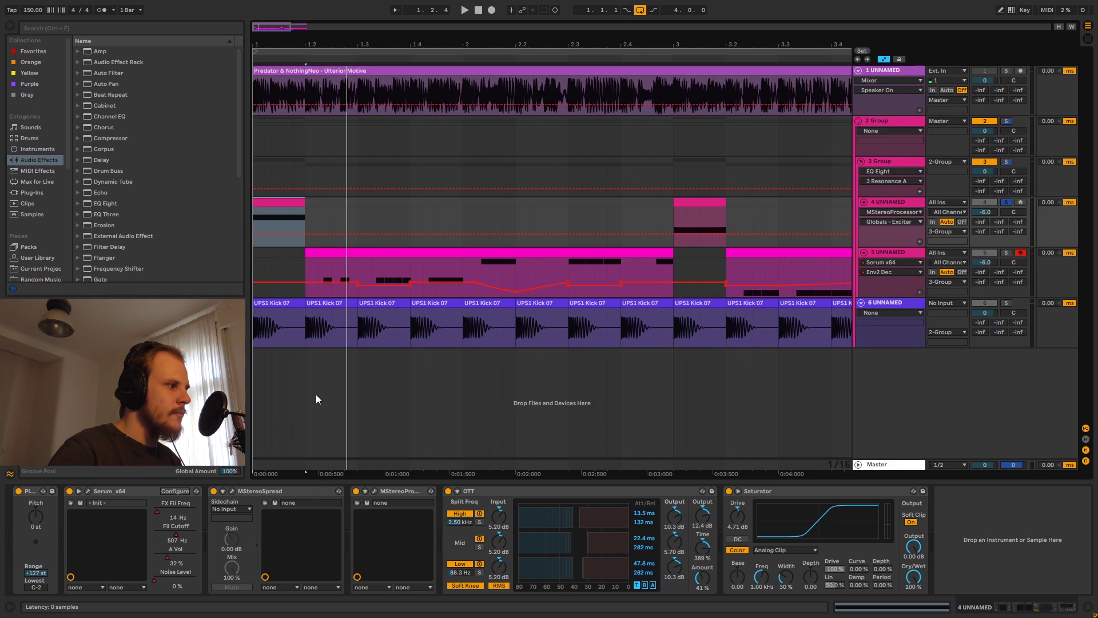
Examine the oscillator, noise and filter settings in track 4's Serum window, and close the window.
{"action": "key", "text": "ctrl+alt+p"}
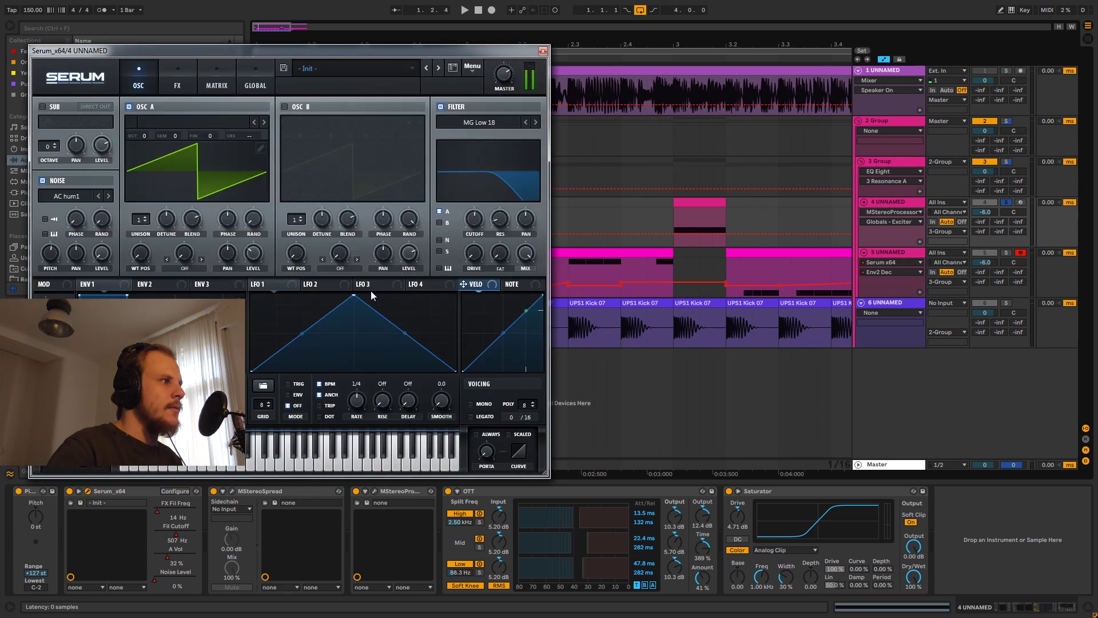
{"action": "left_click_drag", "start_coordinate": [249, 54], "coordinate": [564, 42]}
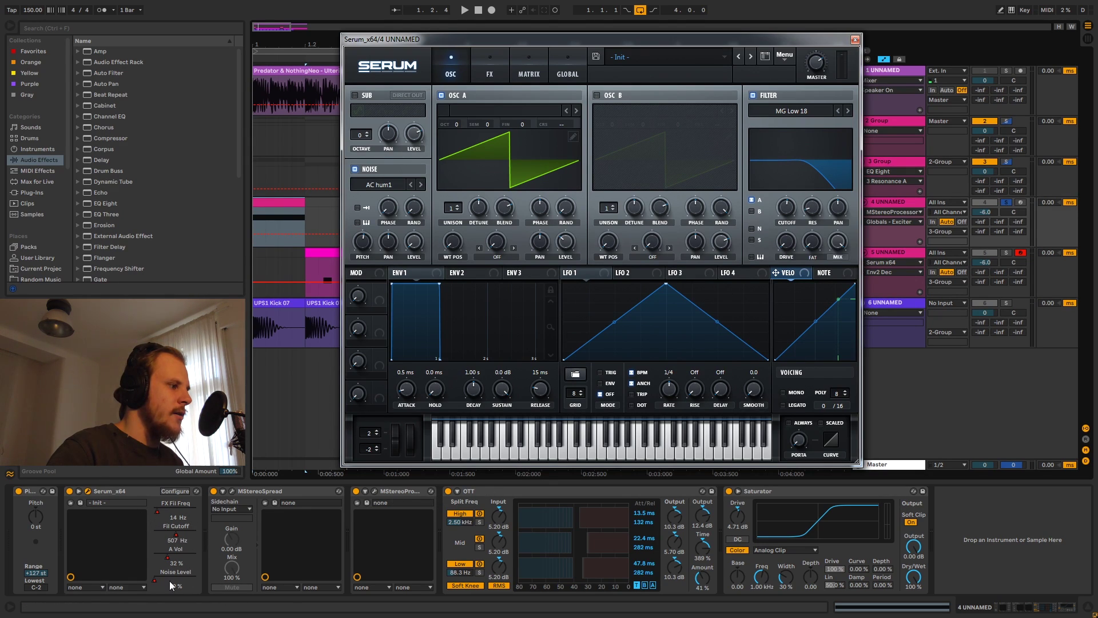
{"action": "left_click", "coordinate": [855, 39]}
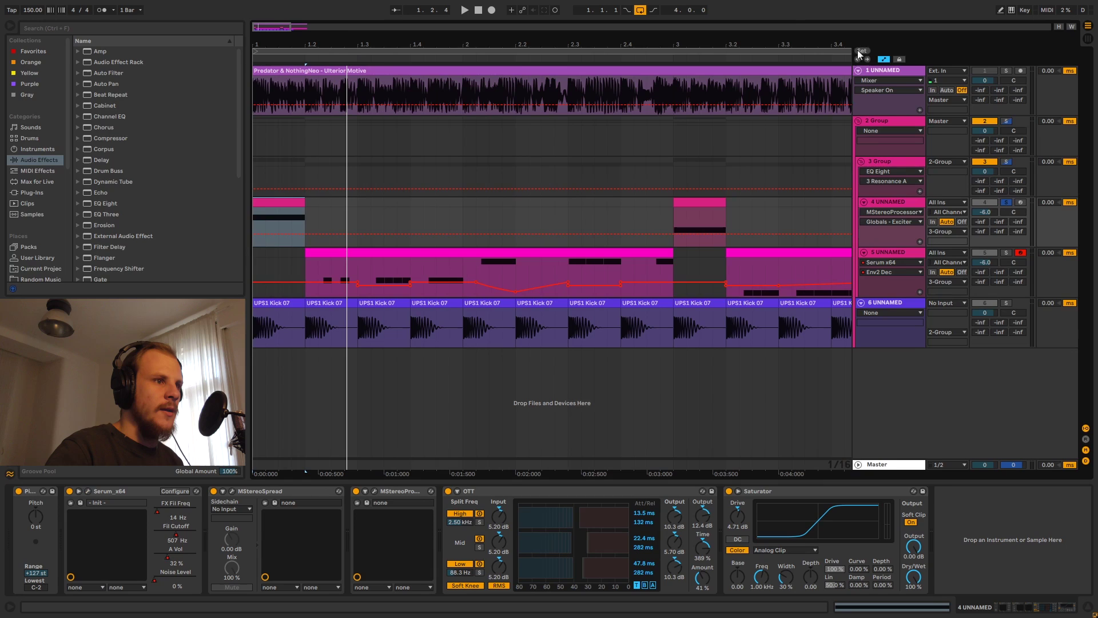
Show track 4's Serum FX Fil Freq automation in its own lane.
{"action": "left_click", "coordinate": [892, 212]}
{"action": "left_click", "coordinate": [886, 235]}
{"action": "left_click", "coordinate": [882, 225]}
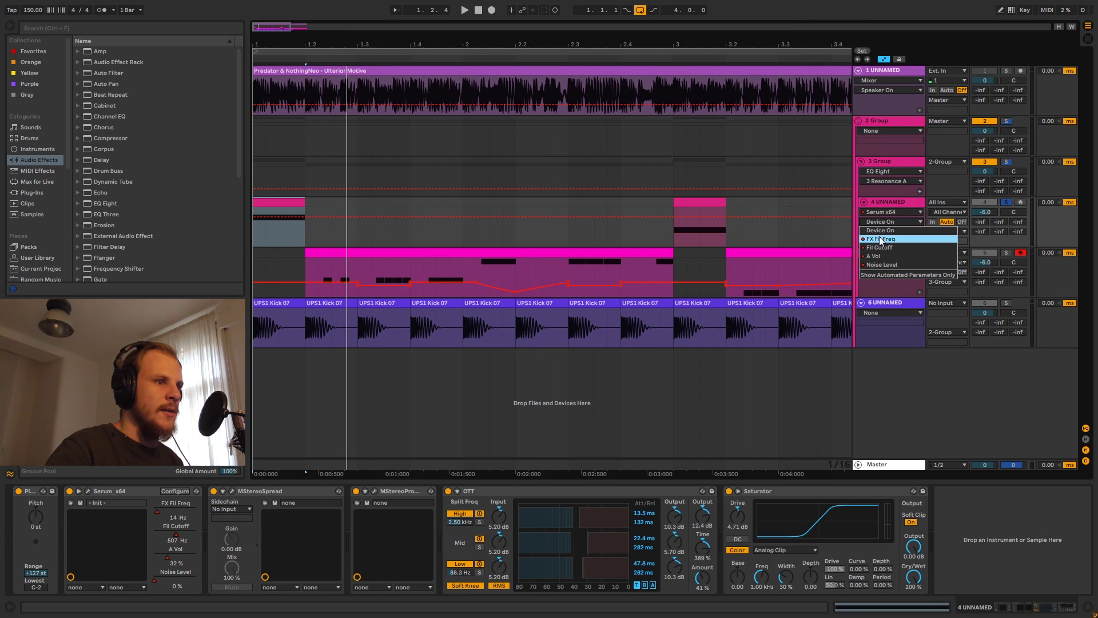
{"action": "left_click", "coordinate": [951, 242]}
{"action": "left_click", "coordinate": [920, 242]}
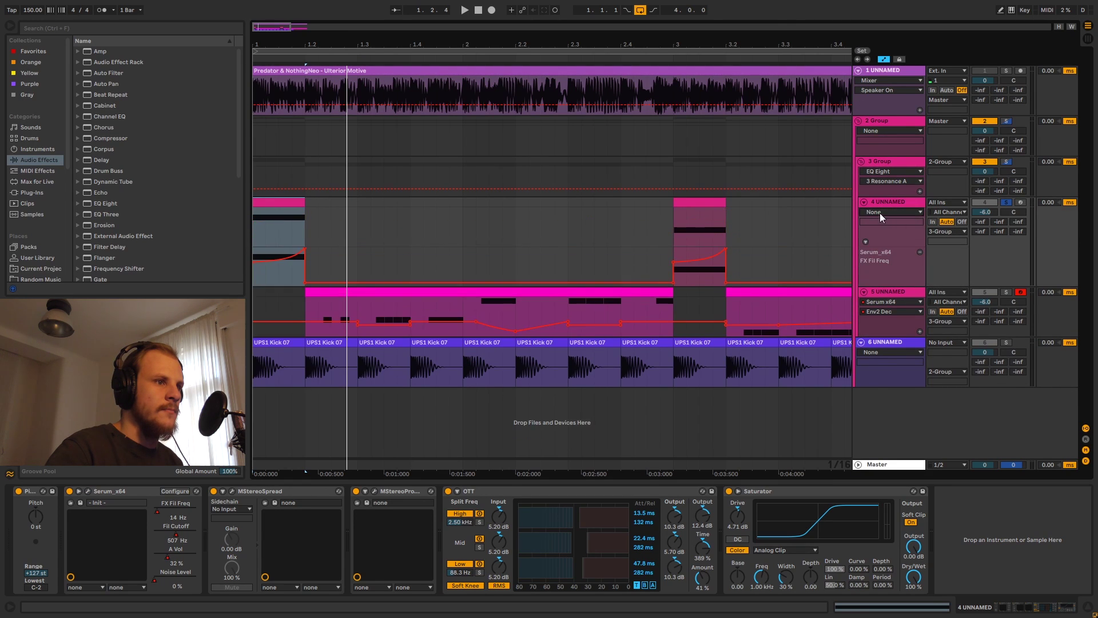
Add a separate automation lane on track 4 for Serum's Fil Cutoff.
{"action": "left_click", "coordinate": [879, 213]}
{"action": "left_click", "coordinate": [878, 236]}
{"action": "left_click", "coordinate": [880, 223]}
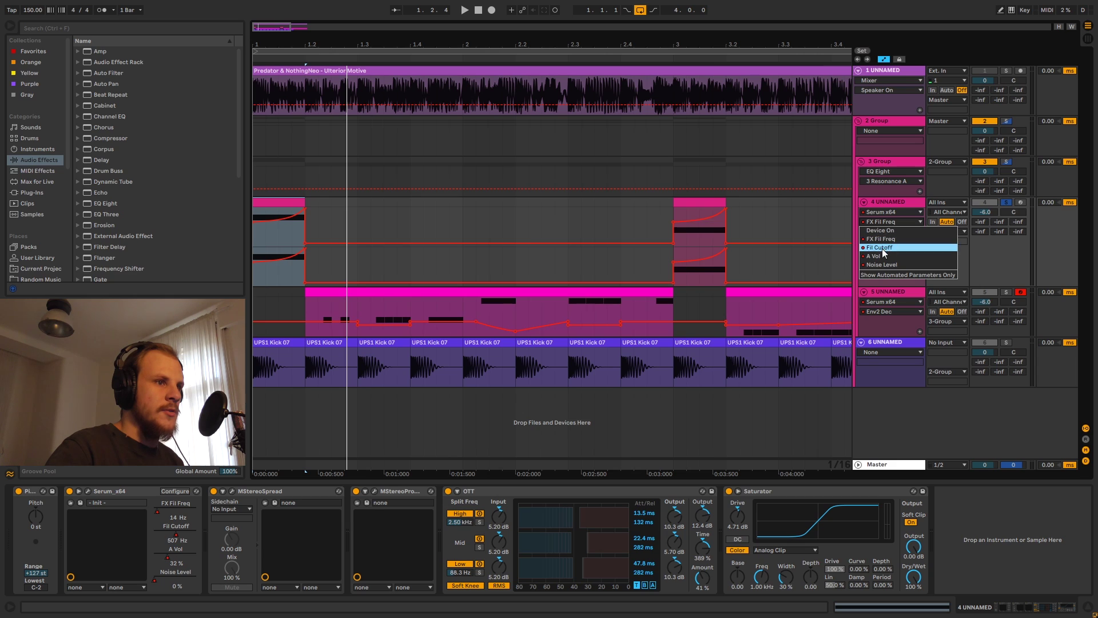
{"action": "left_click", "coordinate": [882, 248]}
{"action": "left_click", "coordinate": [919, 242]}
Add a separate automation lane on track 4 for Serum's A Vol parameter.
{"action": "left_click", "coordinate": [888, 211]}
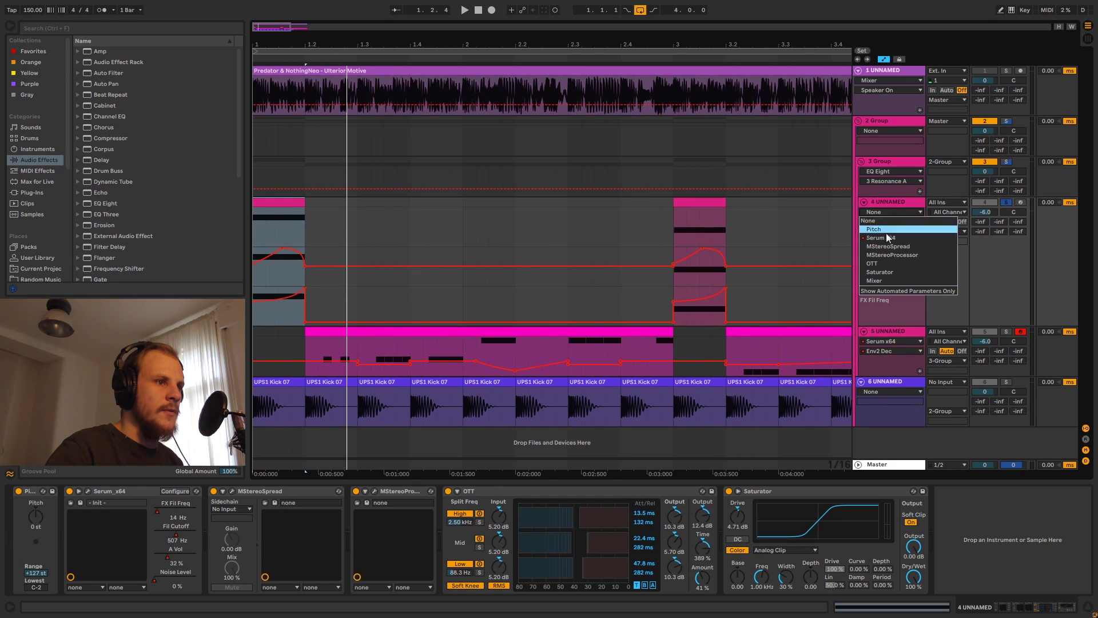
{"action": "left_click", "coordinate": [886, 234]}
{"action": "left_click", "coordinate": [879, 223]}
{"action": "left_click", "coordinate": [871, 255]}
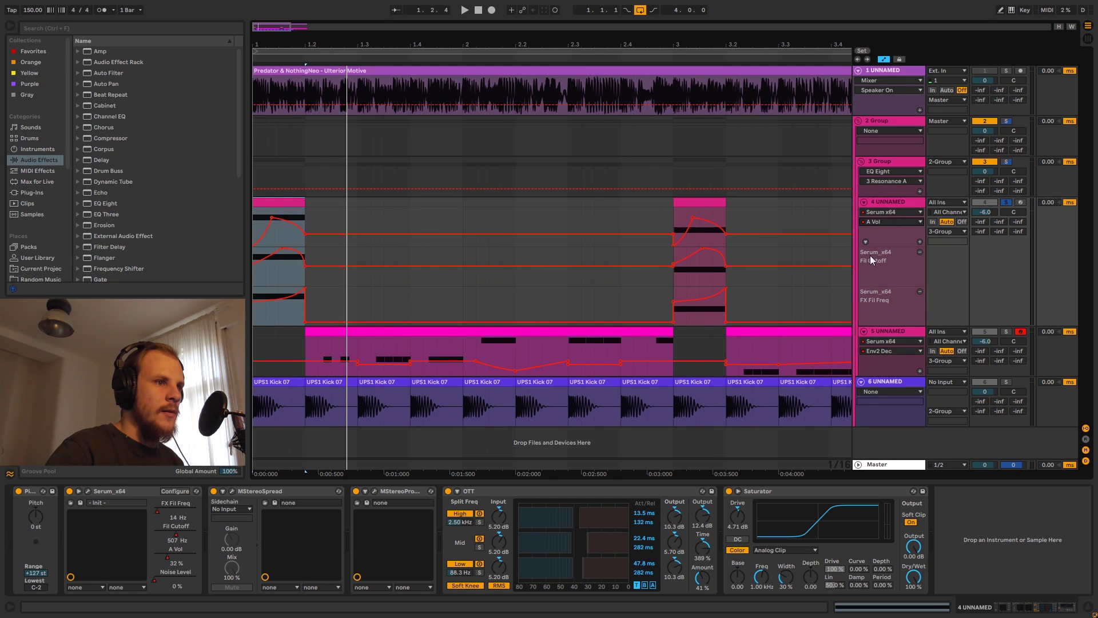
{"action": "left_click", "coordinate": [920, 241]}
Add a separate automation lane on track 4 for Serum's Noise Level.
{"action": "left_click", "coordinate": [887, 214]}
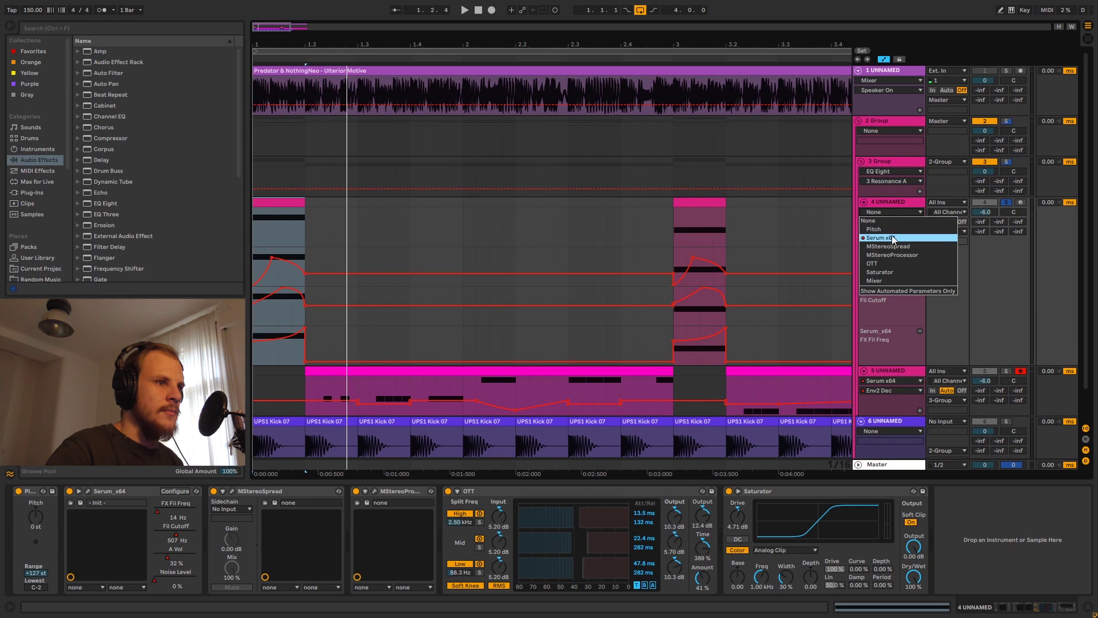
{"action": "left_click", "coordinate": [891, 235]}
{"action": "left_click", "coordinate": [886, 222]}
{"action": "left_click", "coordinate": [906, 255]}
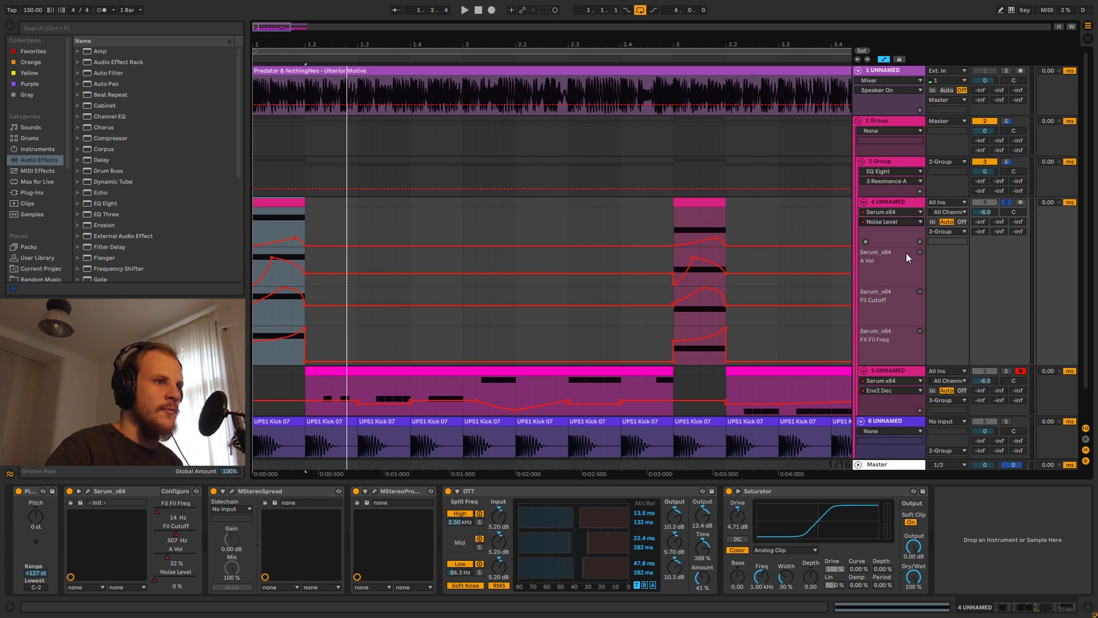
{"action": "left_click", "coordinate": [920, 241]}
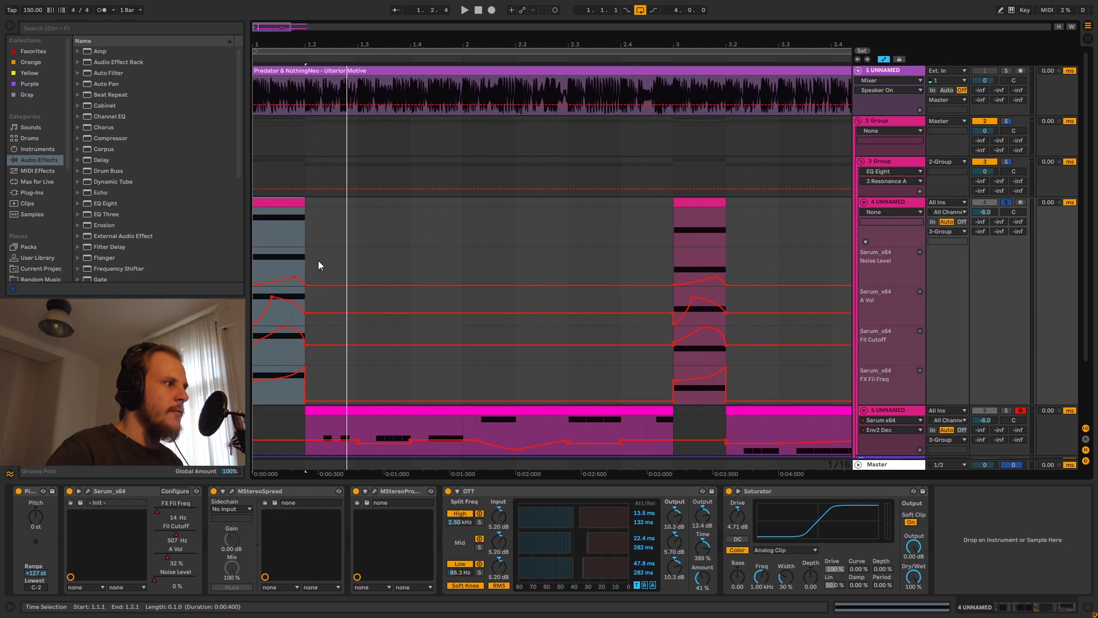
Examine the first clip's Noise Level, A Vol and Fil Cutoff curves by selecting its time range in each lane.
{"action": "left_click_drag", "start_coordinate": [306, 258], "coordinate": [256, 260]}
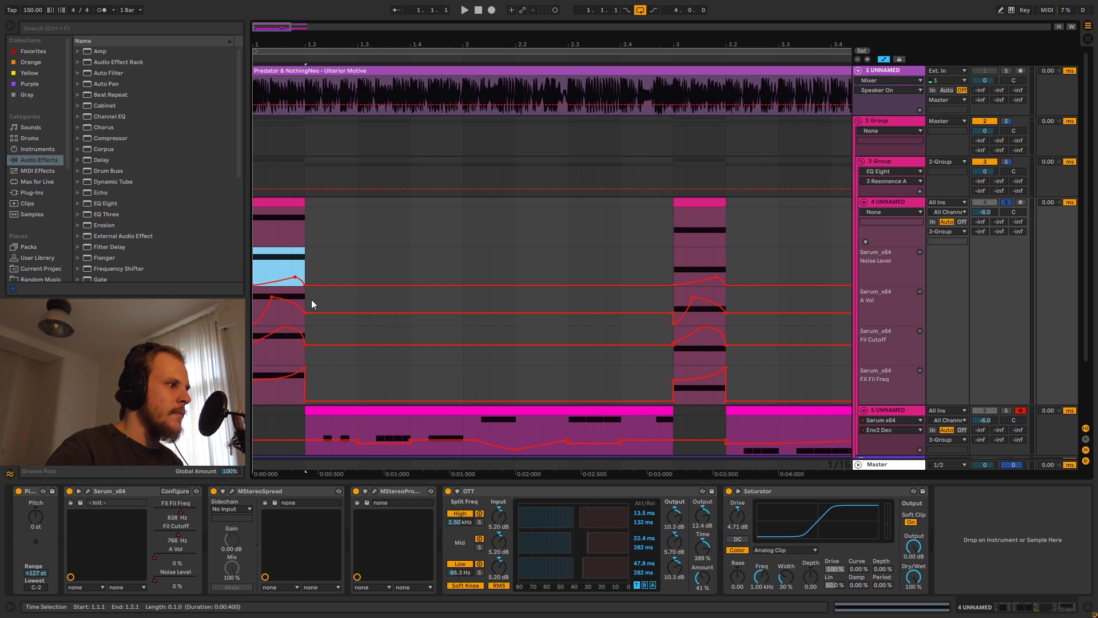
{"action": "left_click_drag", "start_coordinate": [304, 297], "coordinate": [256, 298]}
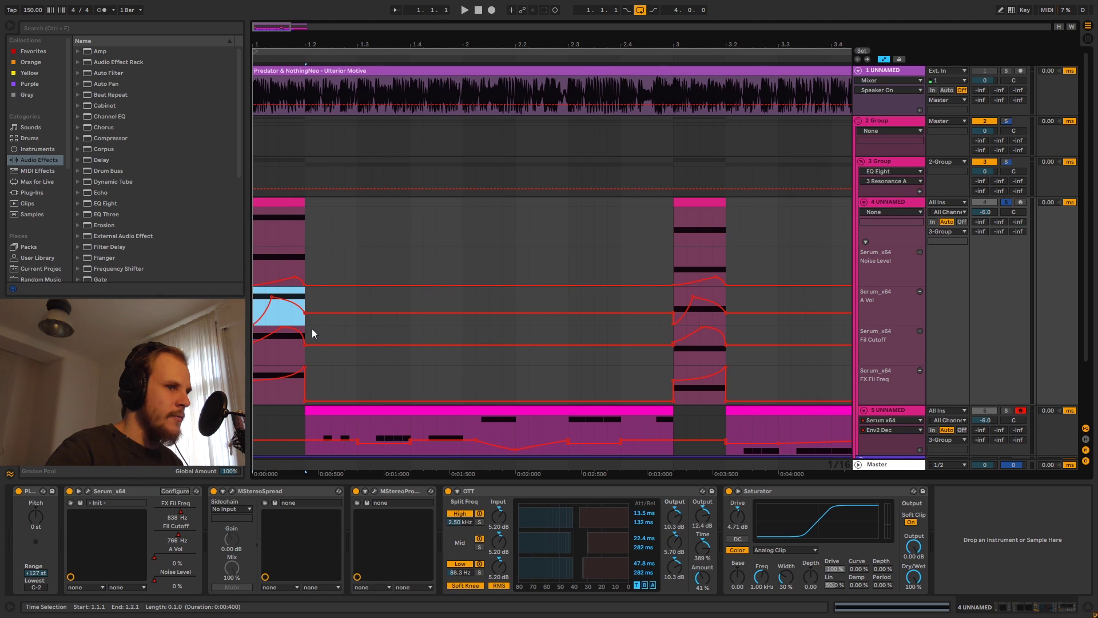
{"action": "left_click_drag", "start_coordinate": [312, 333], "coordinate": [253, 332]}
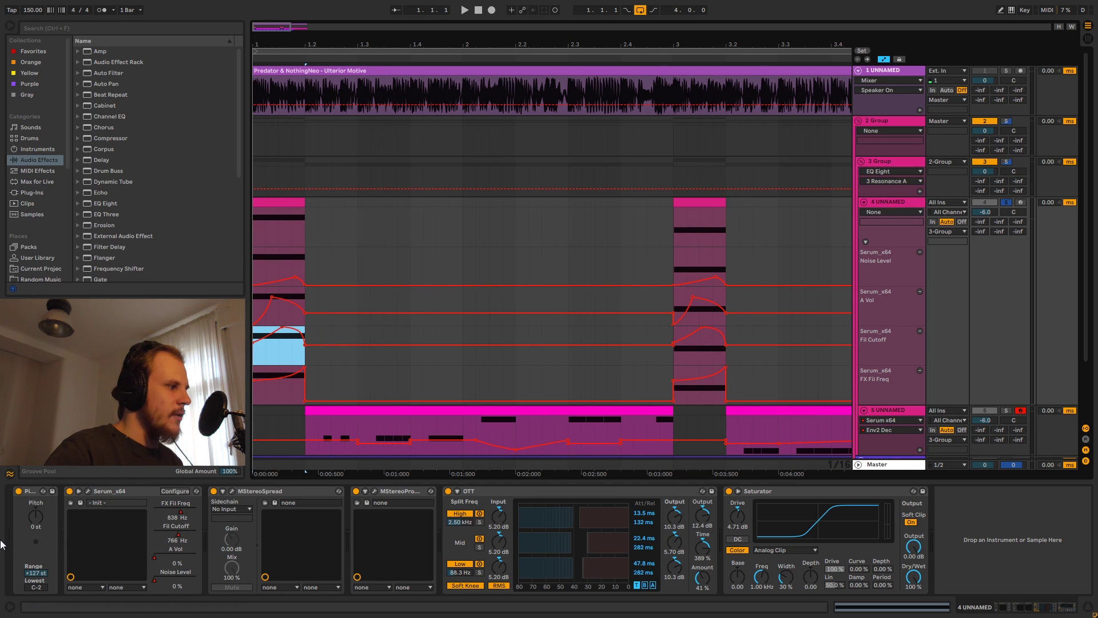
Compare track 4's Serum effects and oscillator settings with the FX Fil Freq curve of the first clip.
{"action": "left_click", "coordinate": [88, 491]}
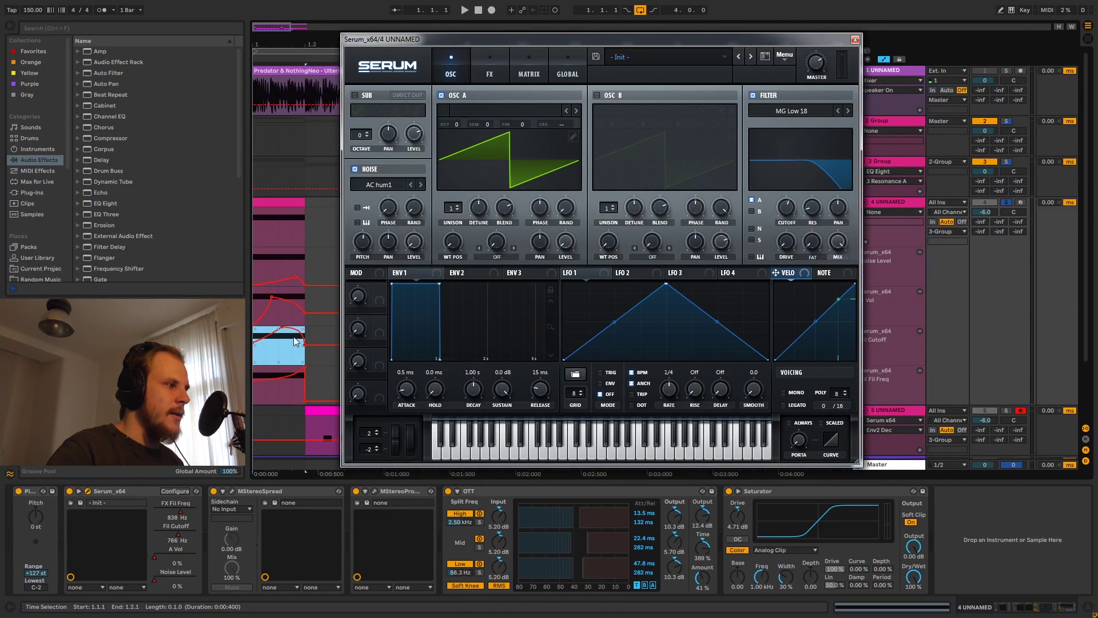
{"action": "left_click", "coordinate": [490, 67]}
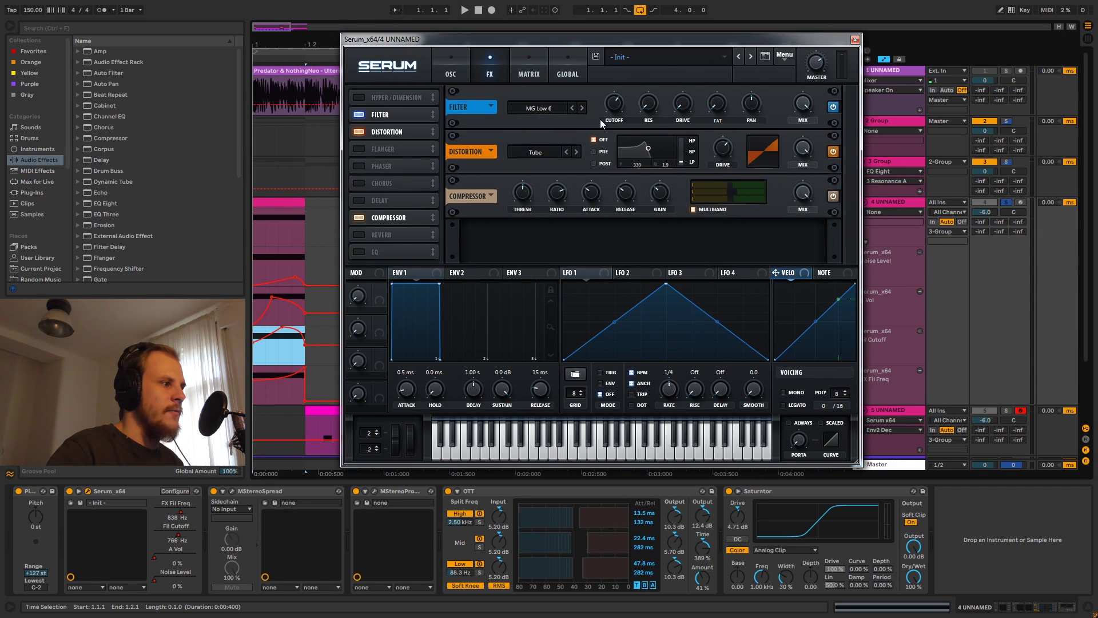
{"action": "left_click_drag", "start_coordinate": [256, 396], "coordinate": [301, 392]}
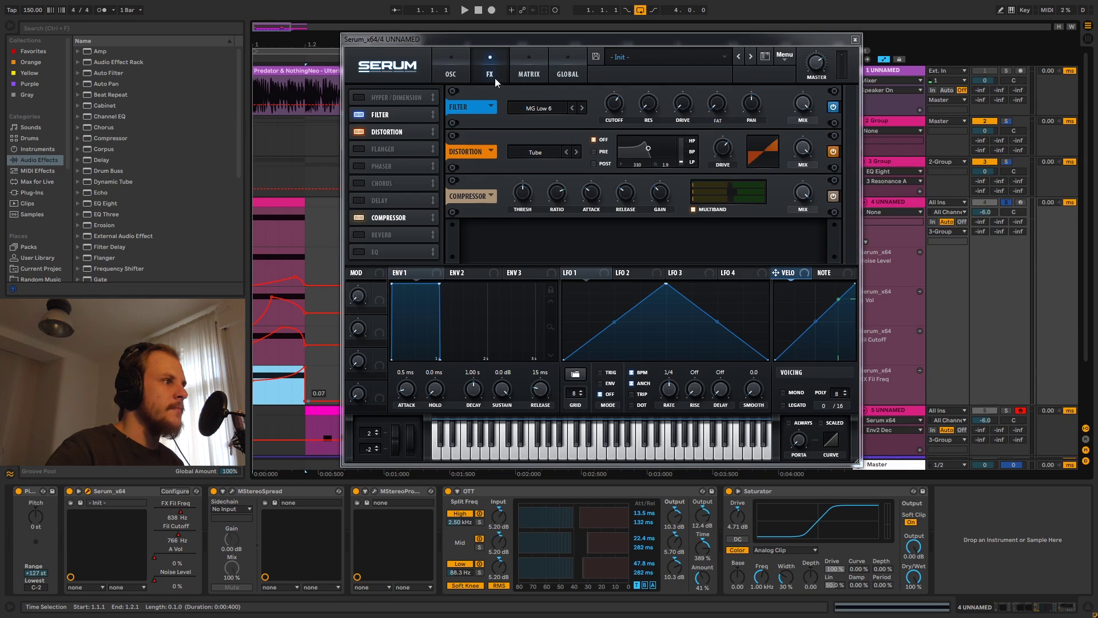
{"action": "left_click", "coordinate": [451, 74]}
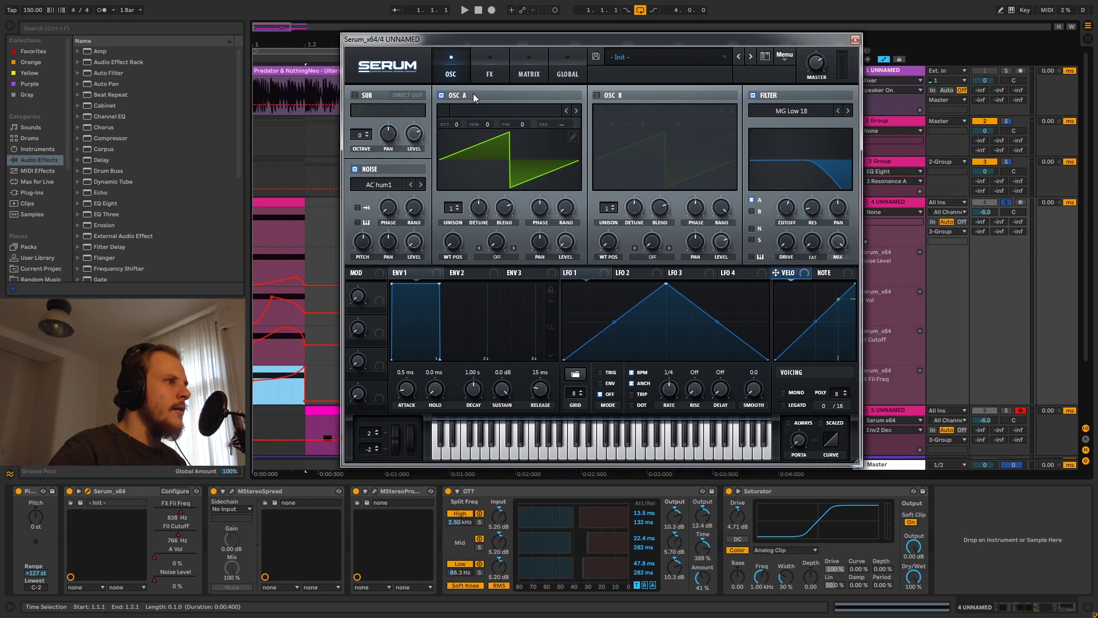
{"action": "left_click", "coordinate": [489, 74]}
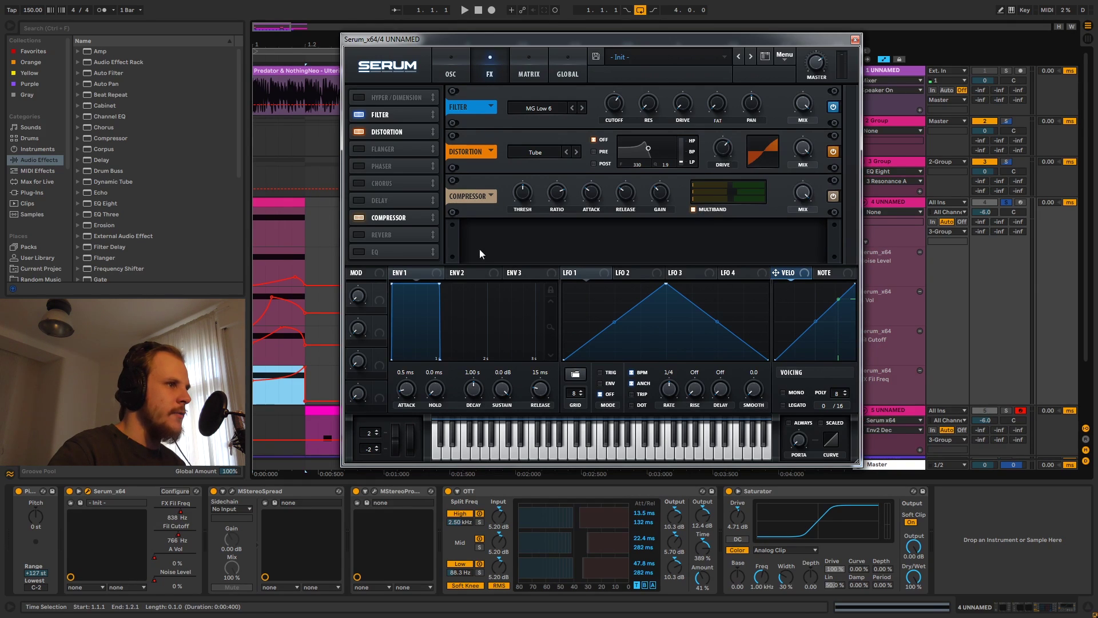
Raise the Drive of Serum's Tube distortion and play the first clip on track 4 to hear the change.
{"action": "left_click", "coordinate": [718, 156]}
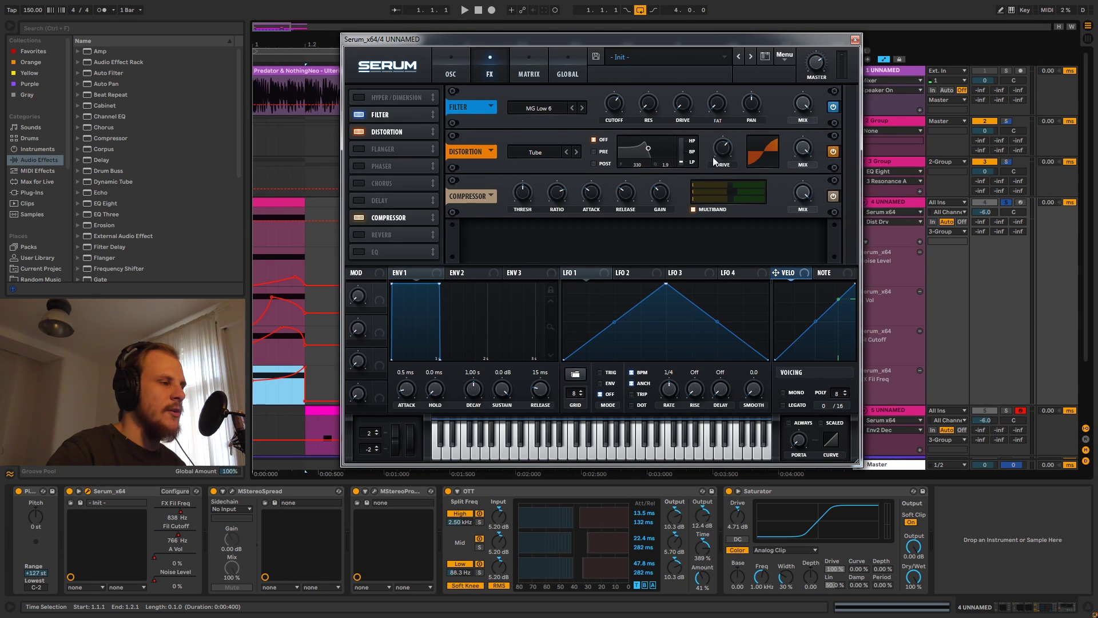
{"action": "left_click_drag", "start_coordinate": [724, 156], "coordinate": [733, 132]}
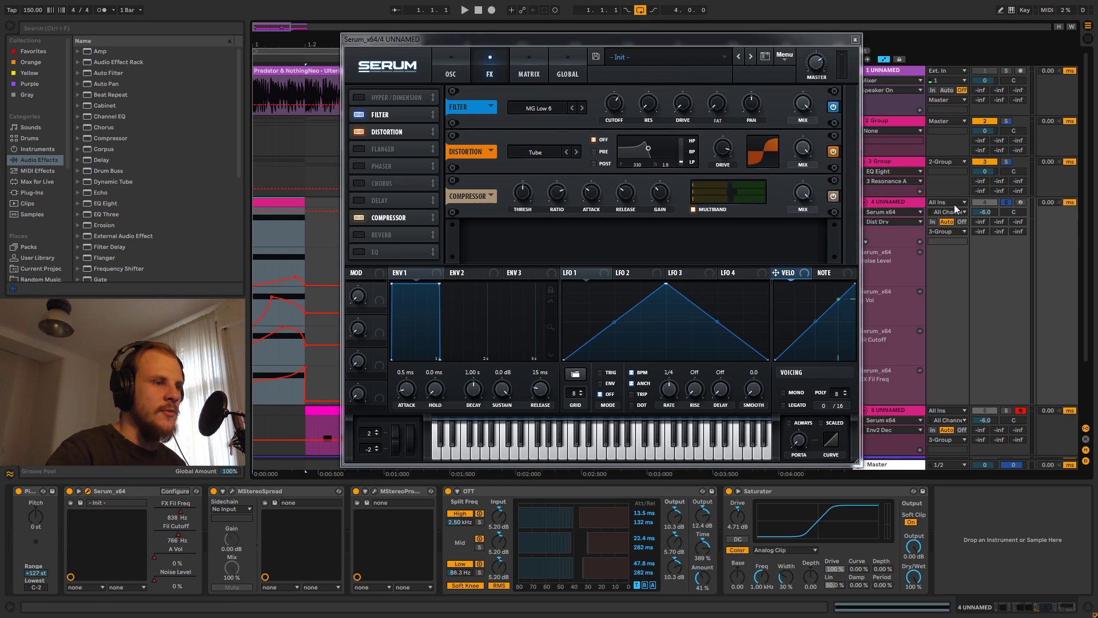
{"action": "key", "text": "space"}
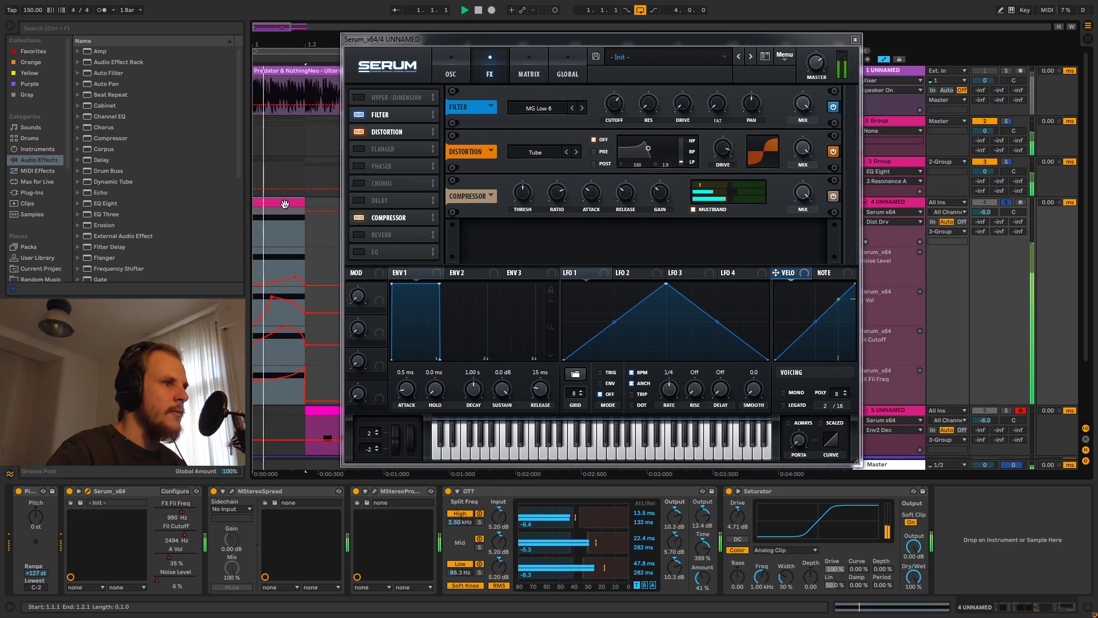
Set the Drive of Serum's Tube distortion to 61% while auditioning the first clip, and close the plugin window.
{"action": "key", "text": "space"}
{"action": "key", "text": "space"}
{"action": "left_click_drag", "start_coordinate": [724, 153], "coordinate": [712, 180]}
{"action": "key", "text": "space"}
{"action": "key", "text": "space"}
{"action": "key", "text": "space"}
{"action": "key", "text": "space"}
{"action": "key", "text": "space"}
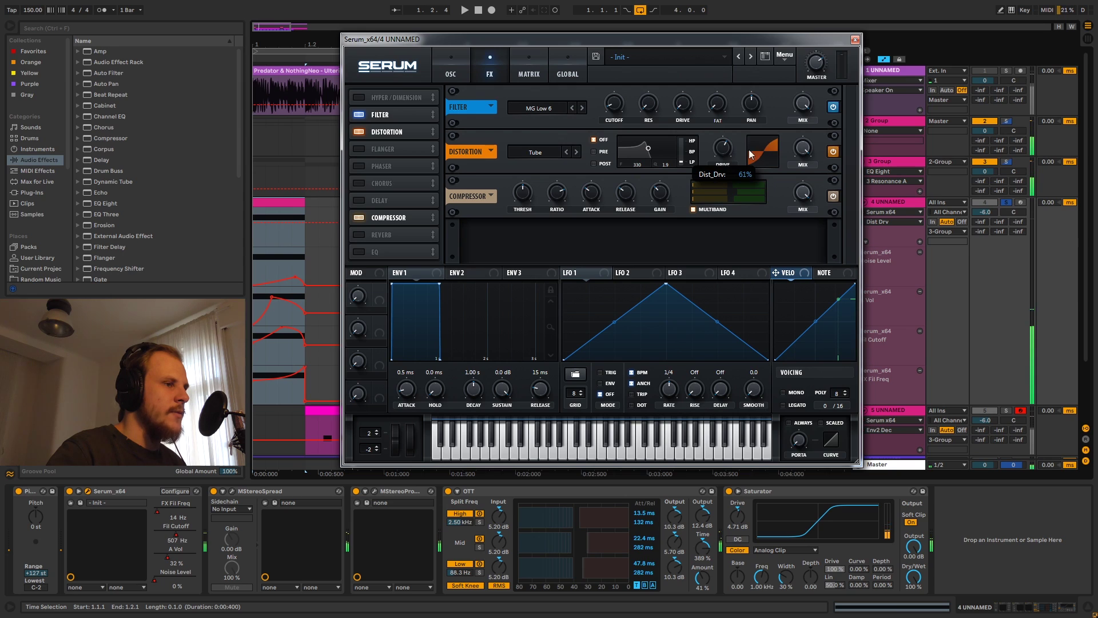
{"action": "left_click", "coordinate": [254, 212]}
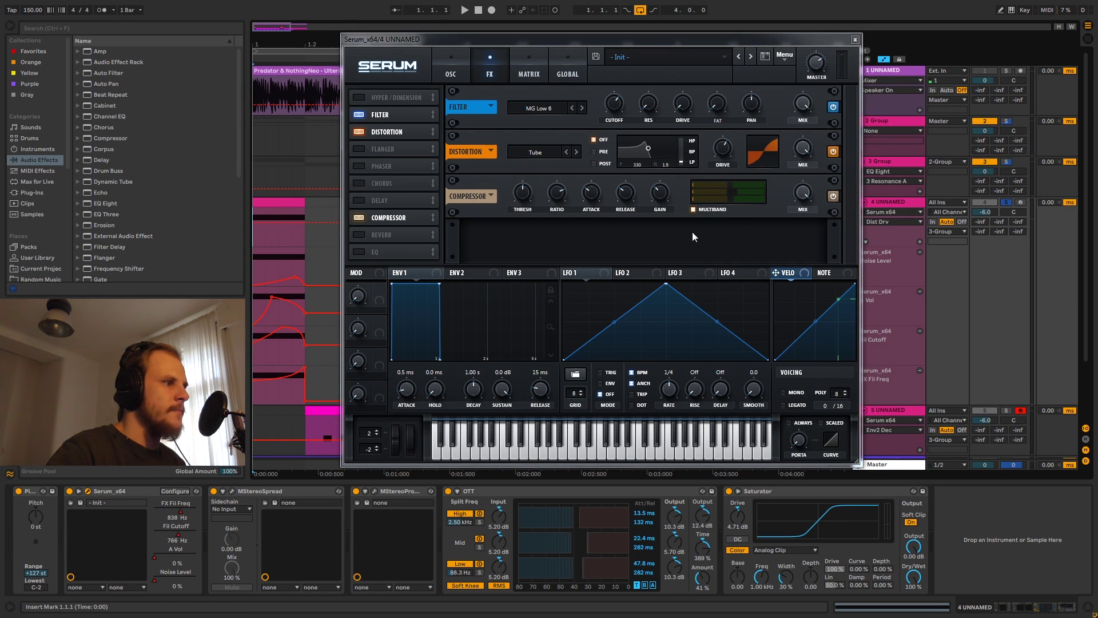
{"action": "left_click", "coordinate": [854, 39]}
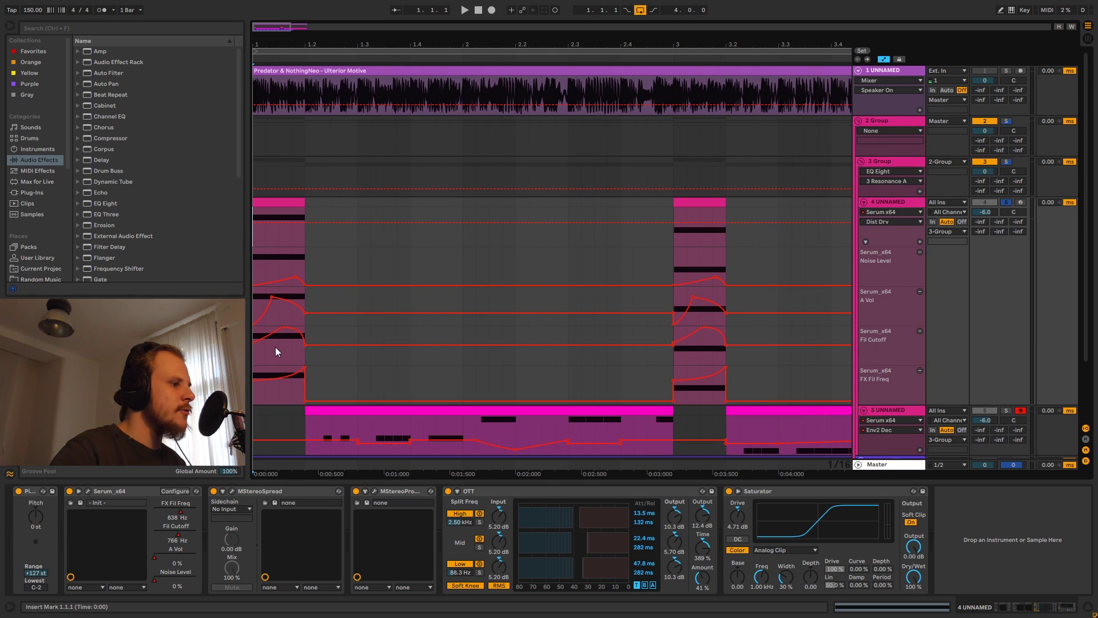
Examine the MStereoSpread, MStereoProcessor and OTT settings in track 4's effects chain.
{"action": "left_click", "coordinate": [242, 492]}
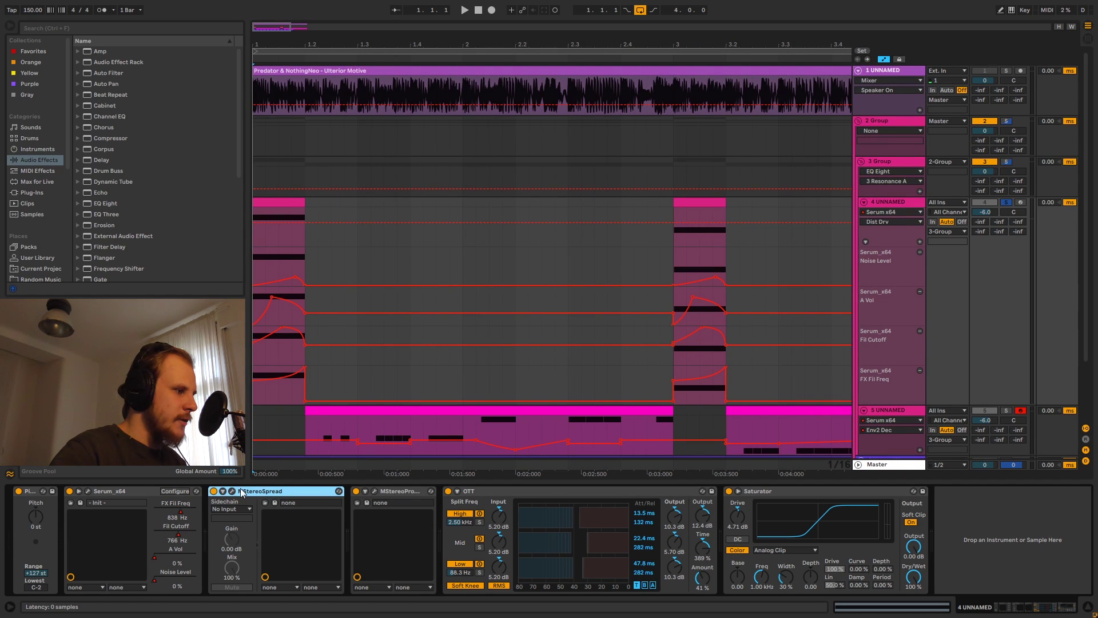
{"action": "left_click", "coordinate": [233, 490]}
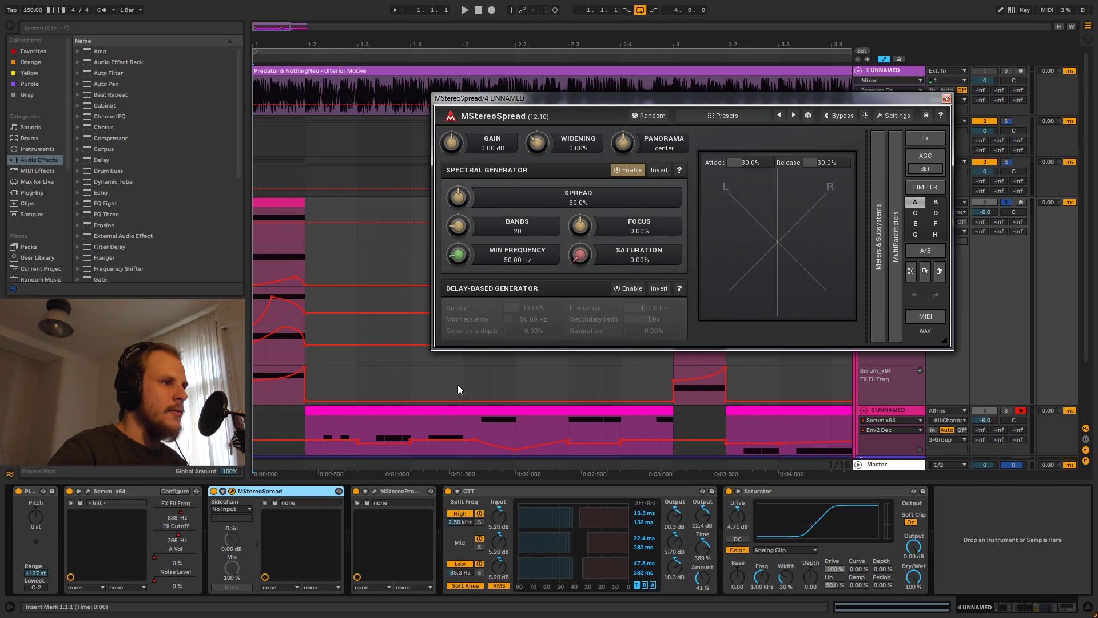
{"action": "left_click", "coordinate": [947, 99]}
{"action": "left_click", "coordinate": [375, 490]}
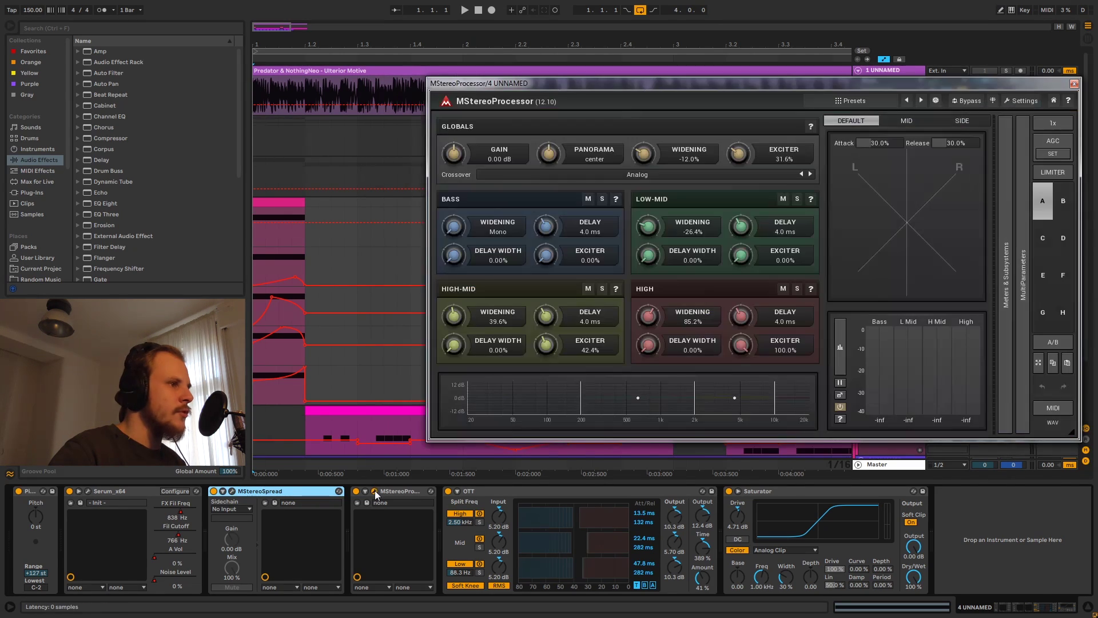
{"action": "left_click_drag", "start_coordinate": [585, 86], "coordinate": [469, 70]}
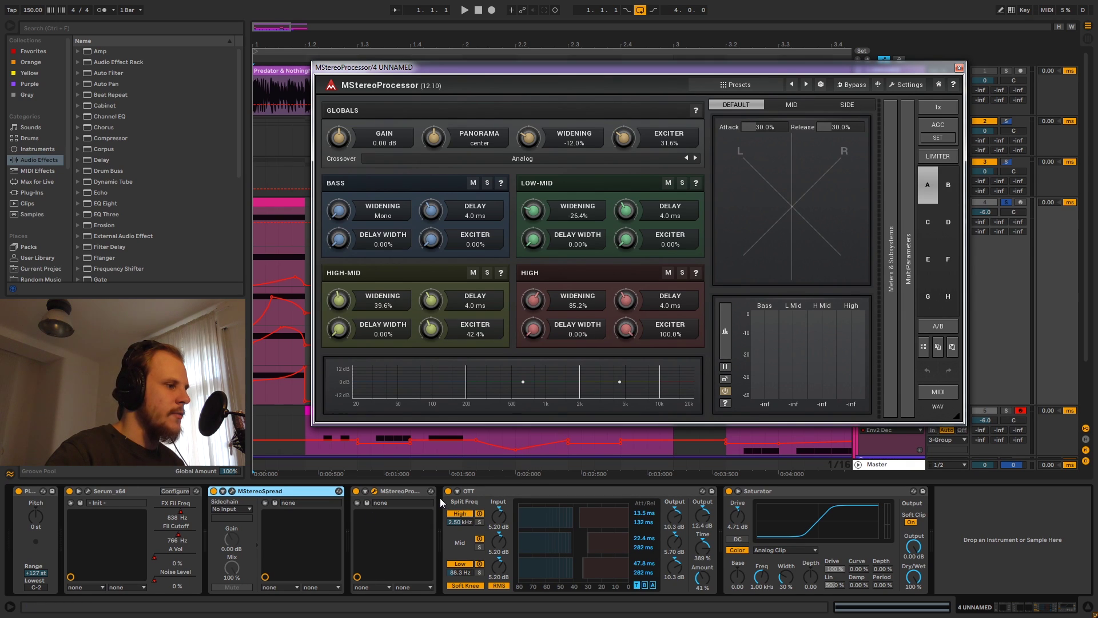
{"action": "left_click", "coordinate": [959, 68]}
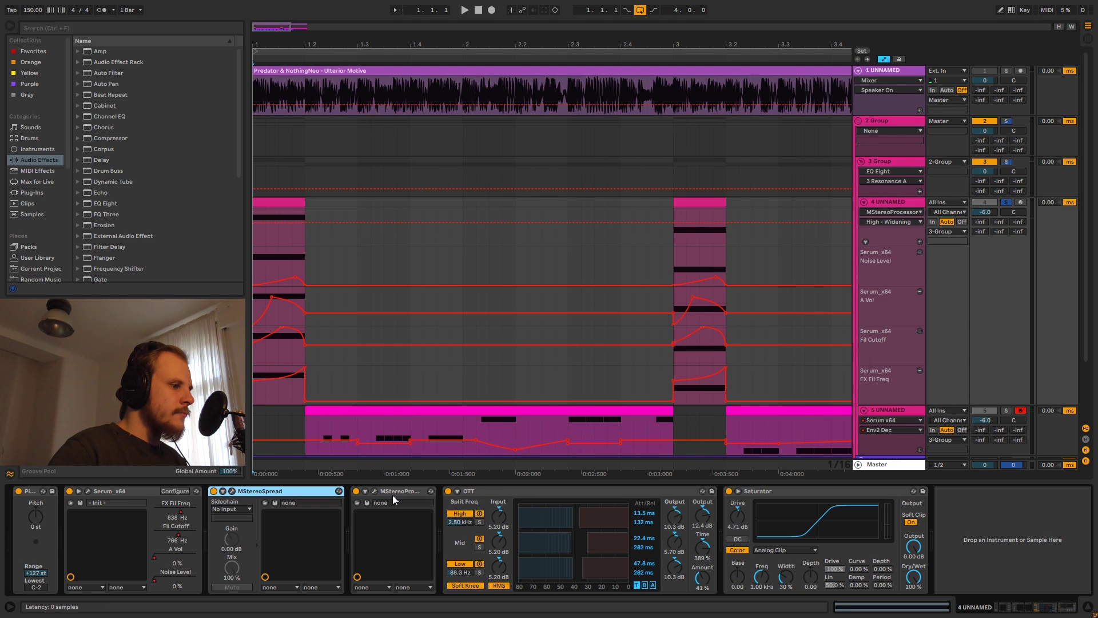
{"action": "left_click", "coordinate": [391, 494]}
{"action": "left_click", "coordinate": [468, 495]}
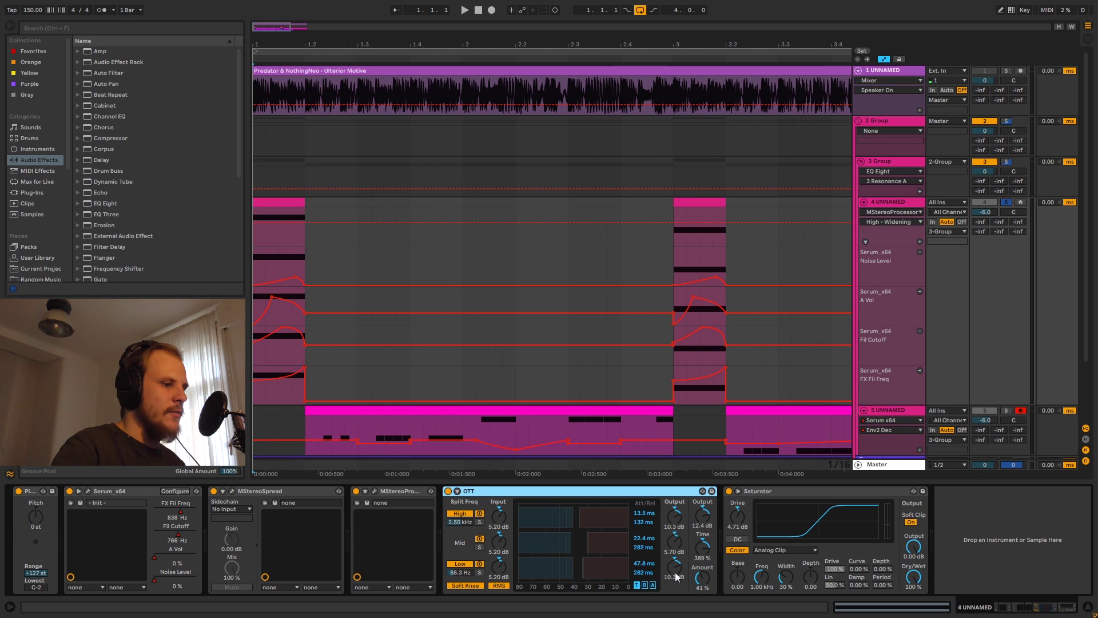
{"action": "left_click", "coordinate": [702, 582]}
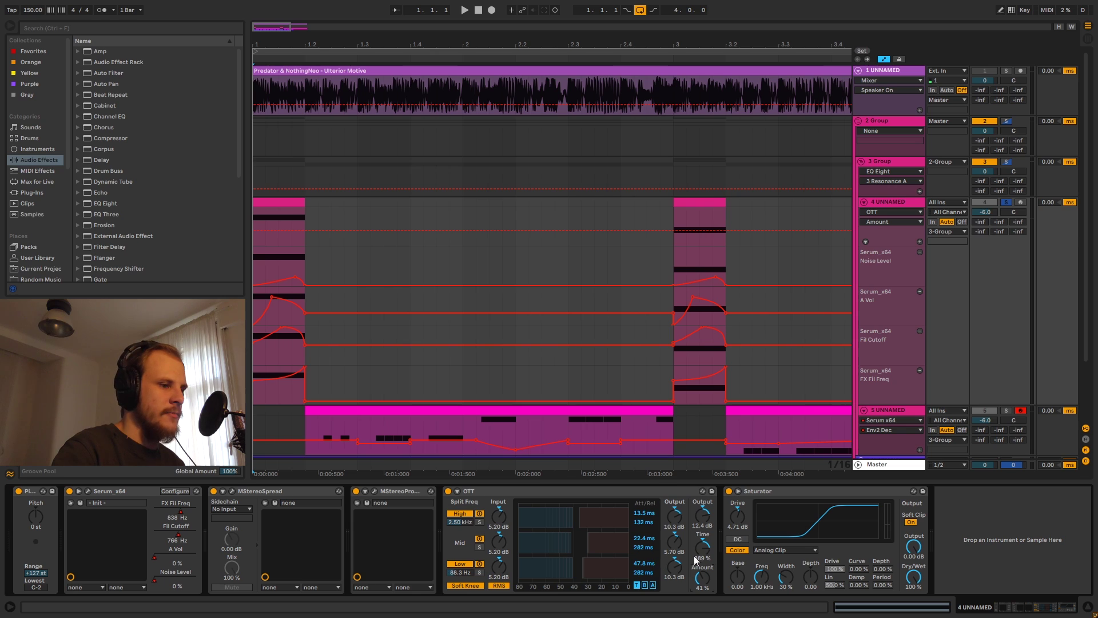
Raise the Drive of track 4's Saturator to 13.7 dB and play the first clip to hear the change.
{"action": "left_click", "coordinate": [732, 506]}
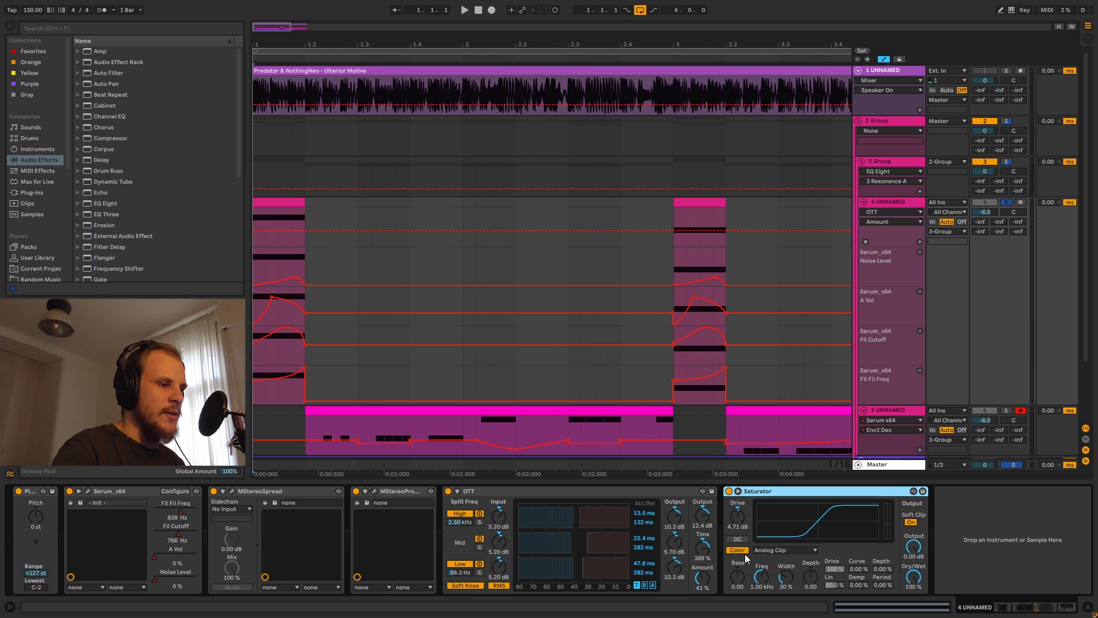
{"action": "left_click", "coordinate": [738, 516]}
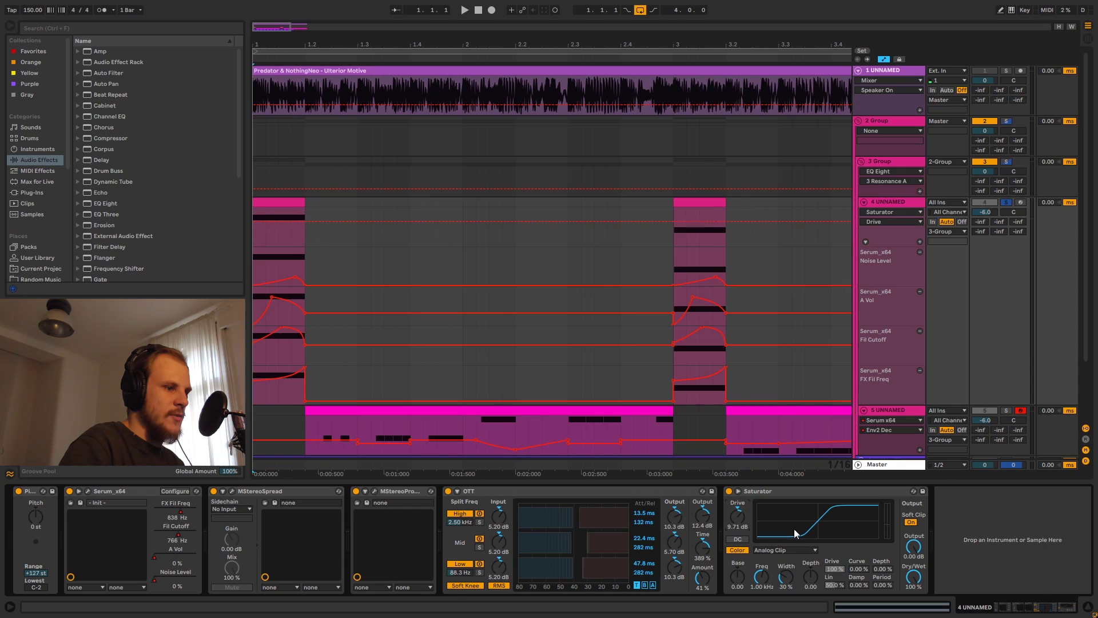
{"action": "key", "text": "Up"}
{"action": "key", "text": "Up"}
{"action": "key", "text": "Up"}
{"action": "key", "text": "Up"}
{"action": "key", "text": "Up"}
{"action": "key", "text": "Up"}
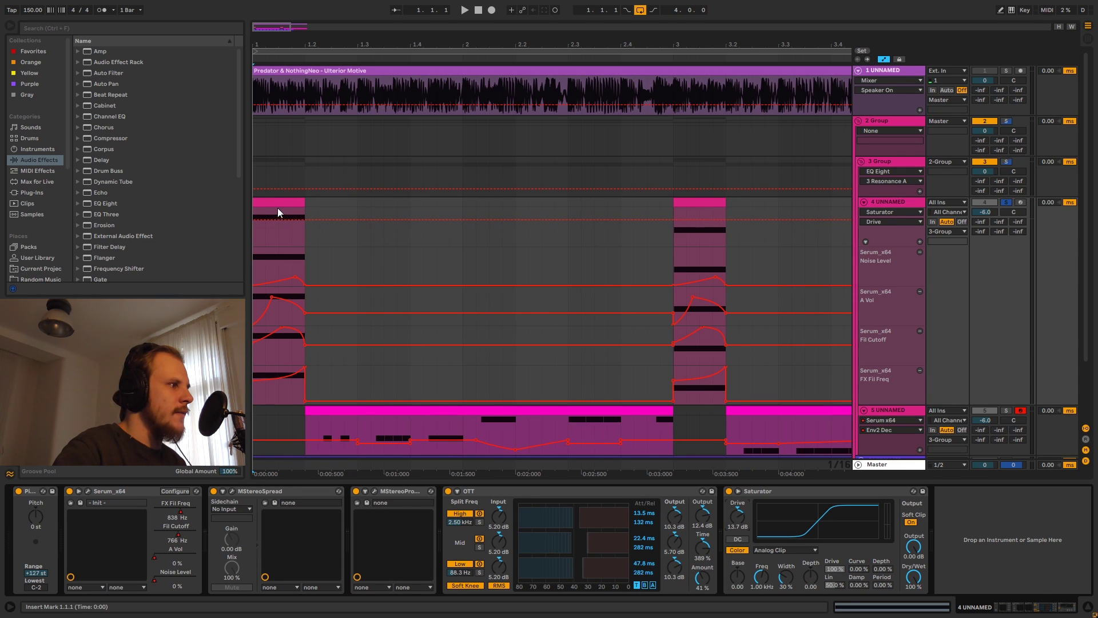
{"action": "left_click", "coordinate": [278, 213]}
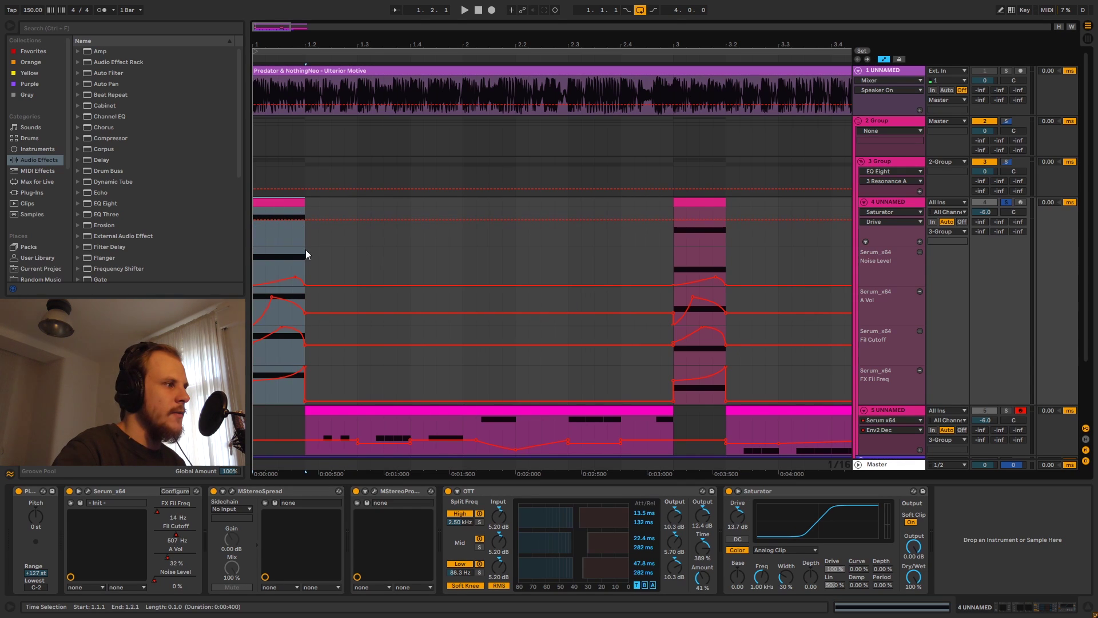
{"action": "key", "text": "space"}
Return the Saturator's Drive to 4.71 dB and listen to the first clip for comparison.
{"action": "left_click_drag", "start_coordinate": [735, 517], "coordinate": [736, 518]}
{"action": "key", "text": "space"}
{"action": "key", "text": "space"}
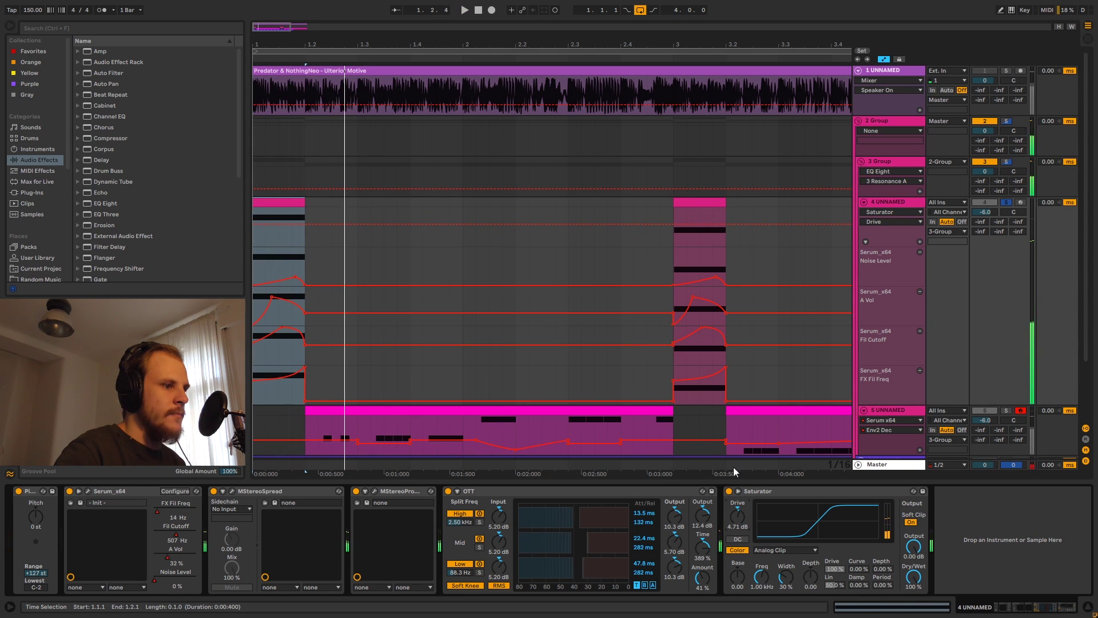
Fold track 4 and solo track 5, selecting it to show its device chain.
{"action": "left_click", "coordinate": [864, 202]}
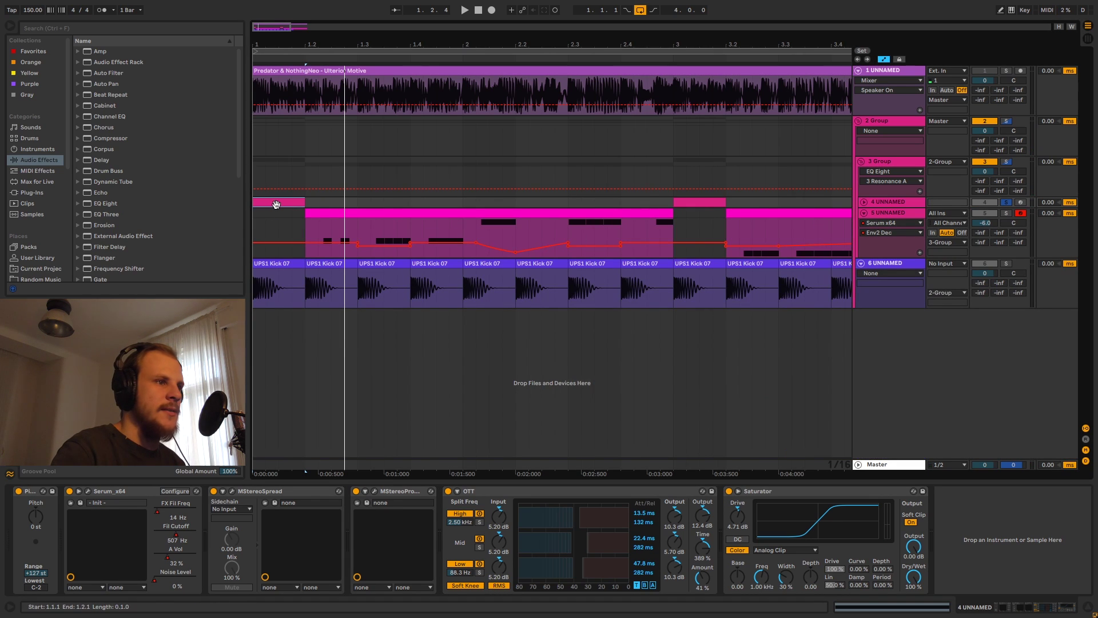
{"action": "left_click", "coordinate": [1006, 212]}
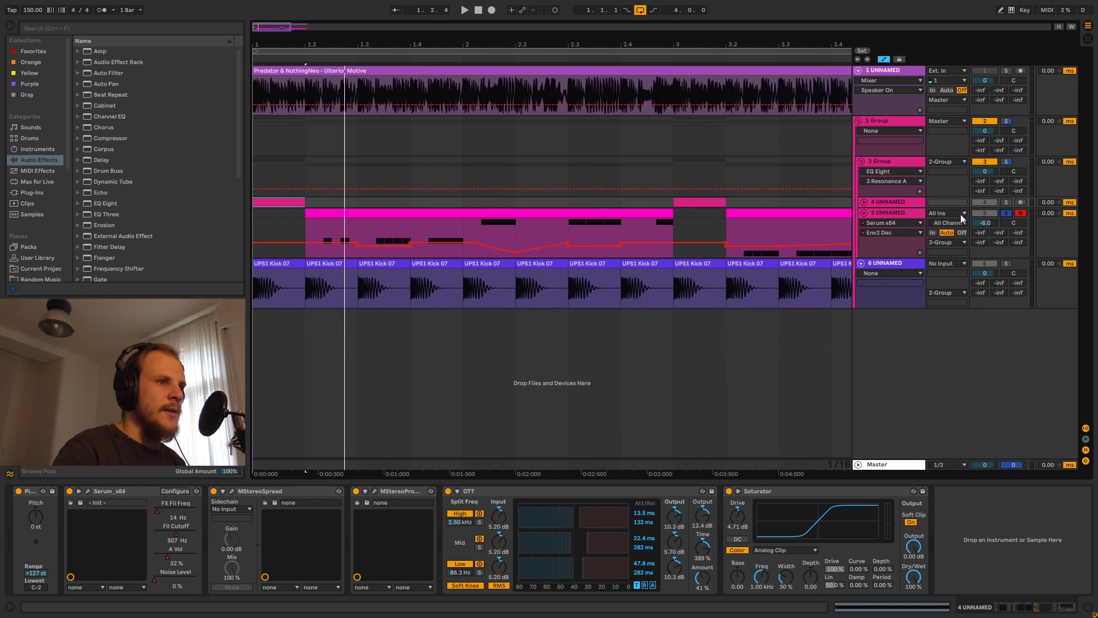
{"action": "left_click", "coordinate": [907, 214]}
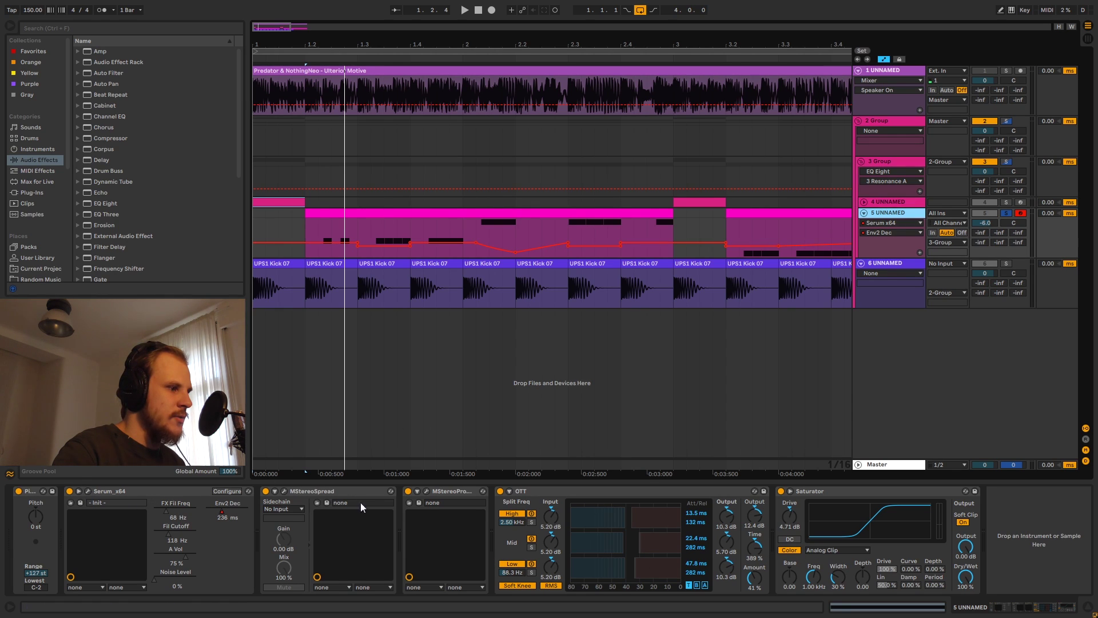
Compare track 5's MStereoProcessor widening with its Serum oscillator, Env 2 and effects settings.
{"action": "left_click", "coordinate": [426, 492]}
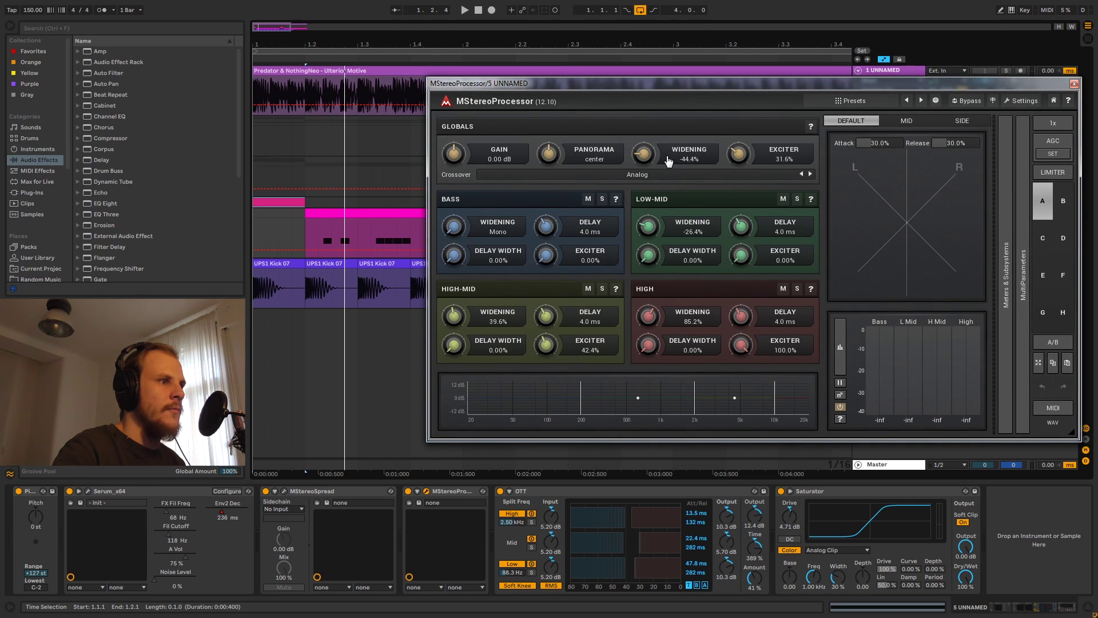
{"action": "left_click", "coordinate": [1074, 85]}
{"action": "left_click", "coordinate": [87, 491]}
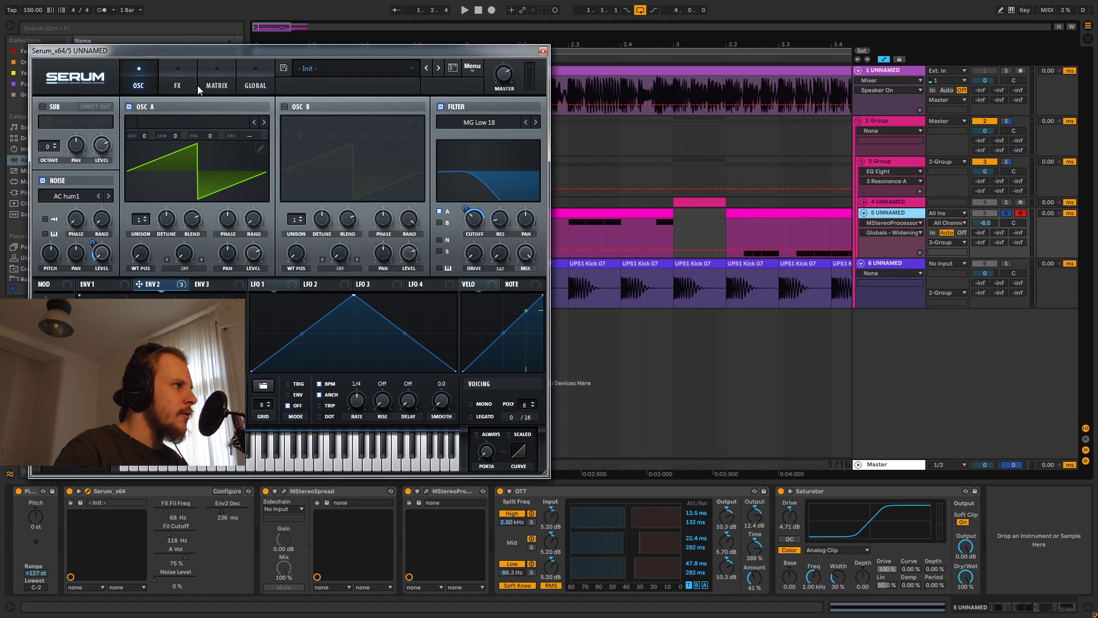
{"action": "left_click_drag", "start_coordinate": [198, 48], "coordinate": [451, 68]}
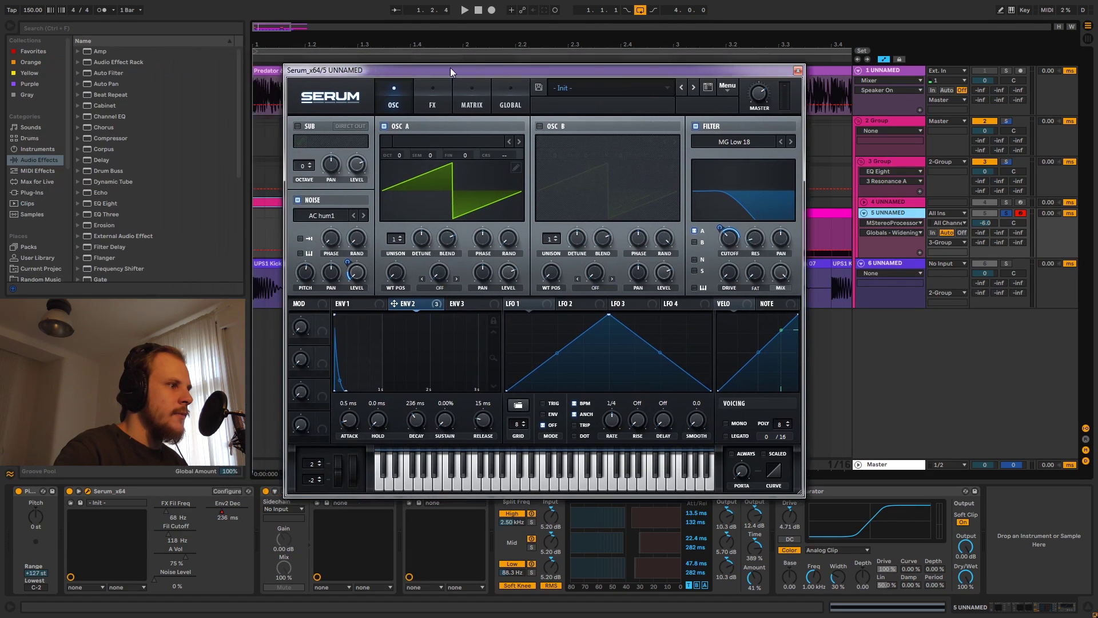
{"action": "left_click", "coordinate": [432, 102]}
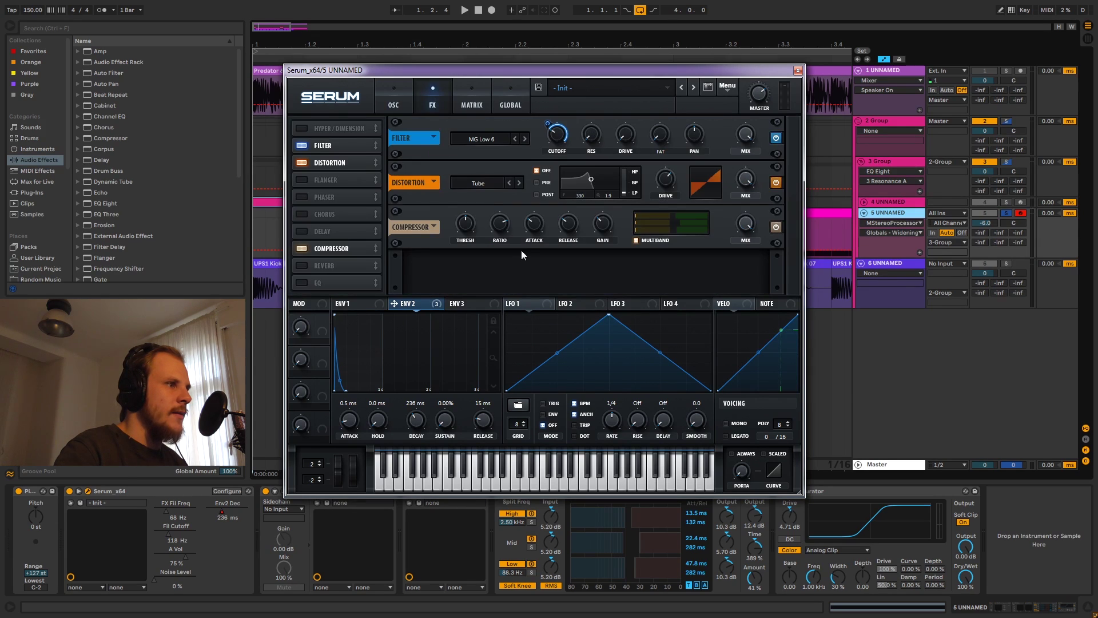
{"action": "left_click", "coordinate": [403, 105]}
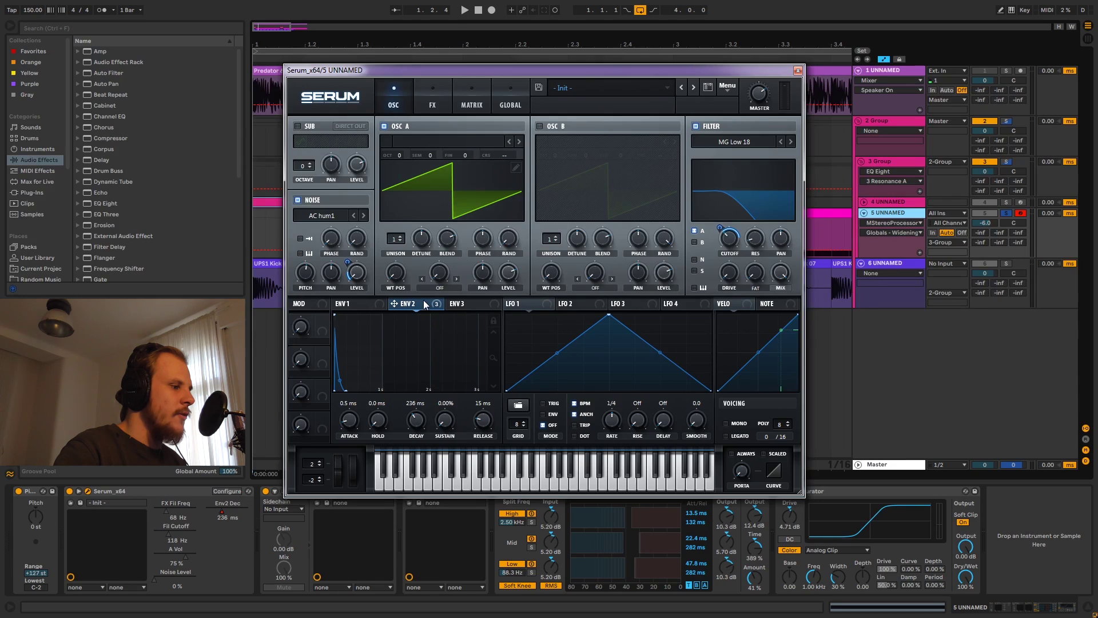
{"action": "left_click", "coordinate": [798, 71]}
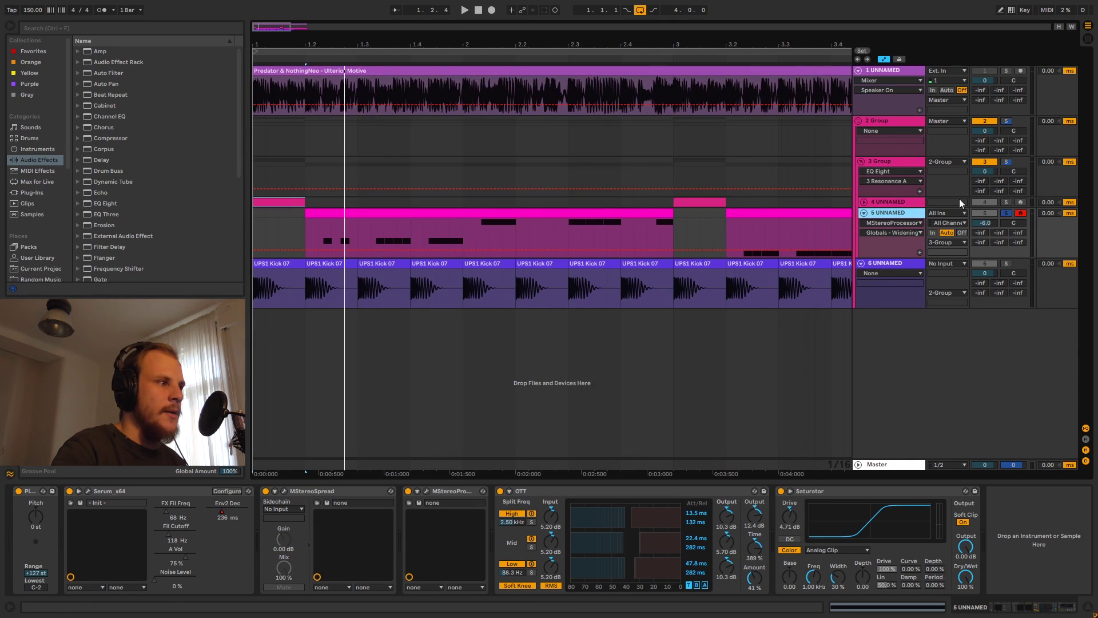
Play the soloed bass clip on track 5 from 1.2.2 and return the insert marker to 1.2.1.
{"action": "left_click", "coordinate": [320, 234]}
{"action": "key", "text": "space"}
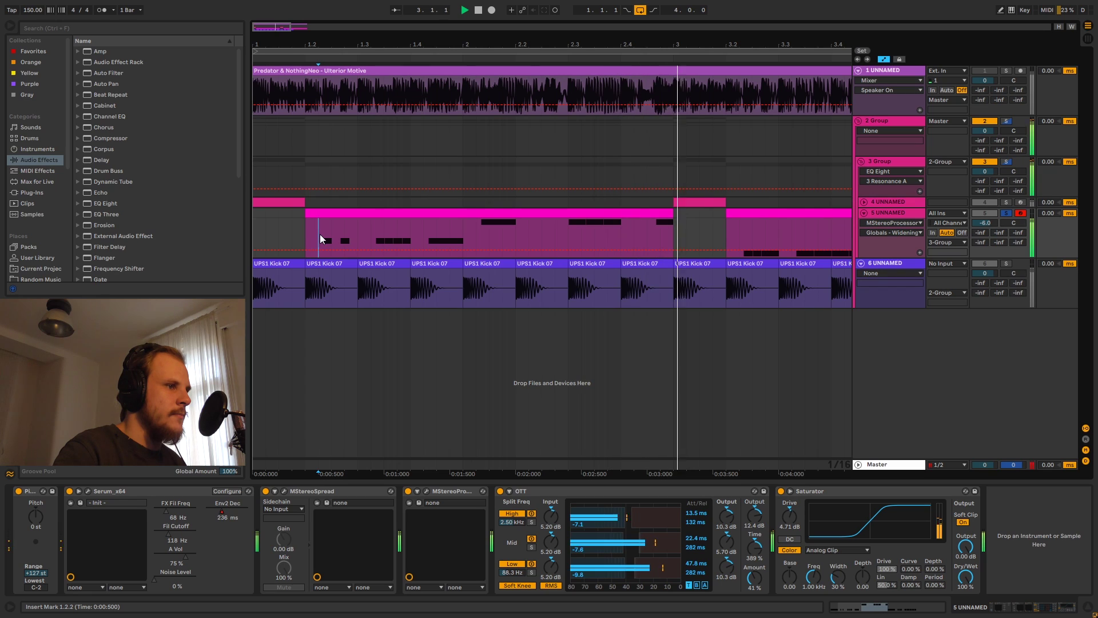
{"action": "key", "text": "space"}
{"action": "left_click", "coordinate": [311, 235]}
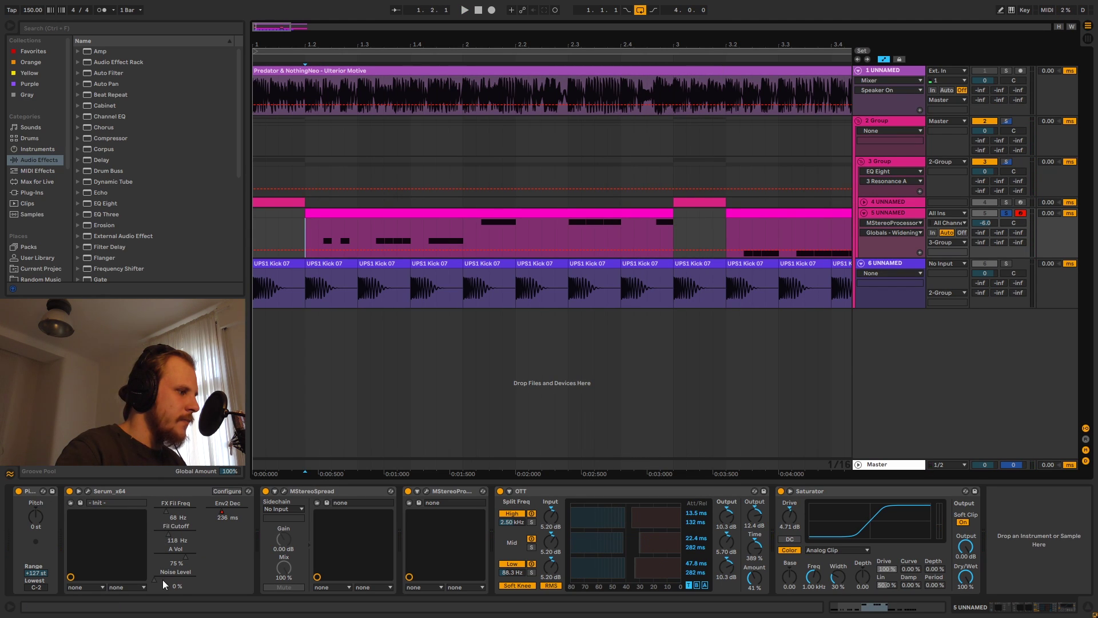
Review track 5's Serum effects, show its Env2 Dec automation on the track and turn off automation arm.
{"action": "left_click", "coordinate": [88, 491]}
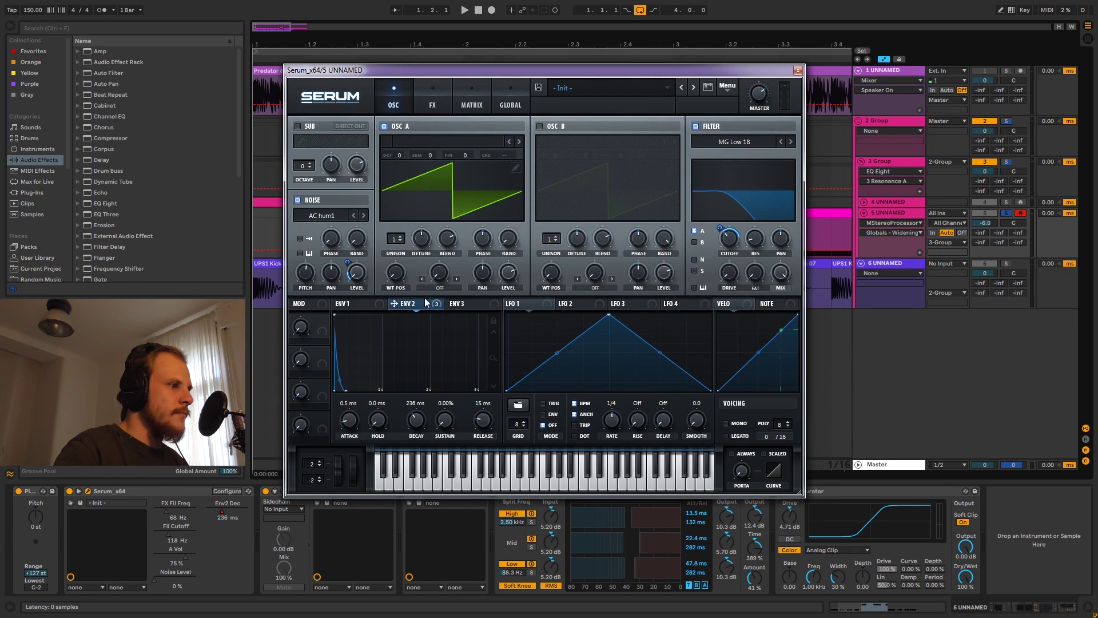
{"action": "left_click", "coordinate": [432, 103]}
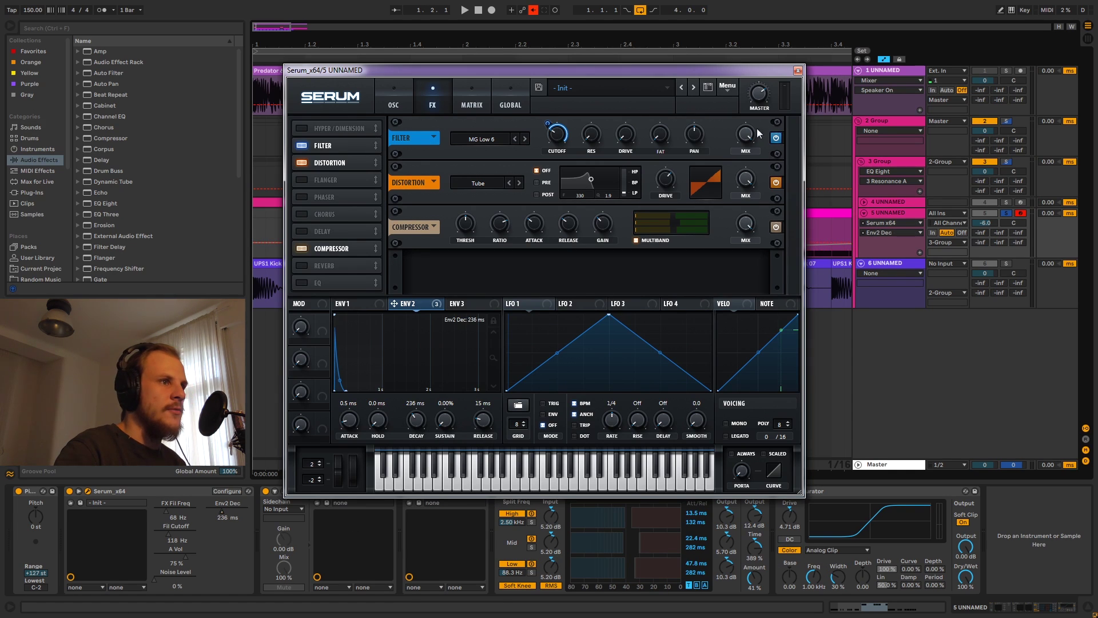
{"action": "left_click", "coordinate": [798, 71]}
{"action": "left_click", "coordinate": [531, 11]}
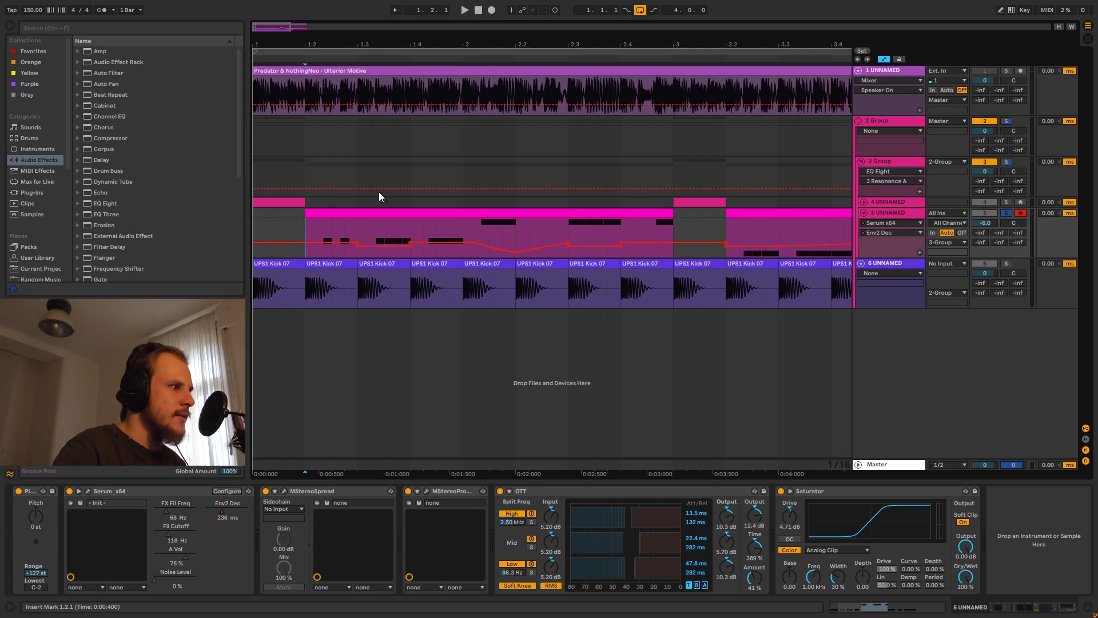
Loop 1.2.1 to 1.4.1 around track 5's first Env2 Dec changes and play it unsoloed with the other tracks.
{"action": "left_click_drag", "start_coordinate": [359, 218], "coordinate": [433, 234]}
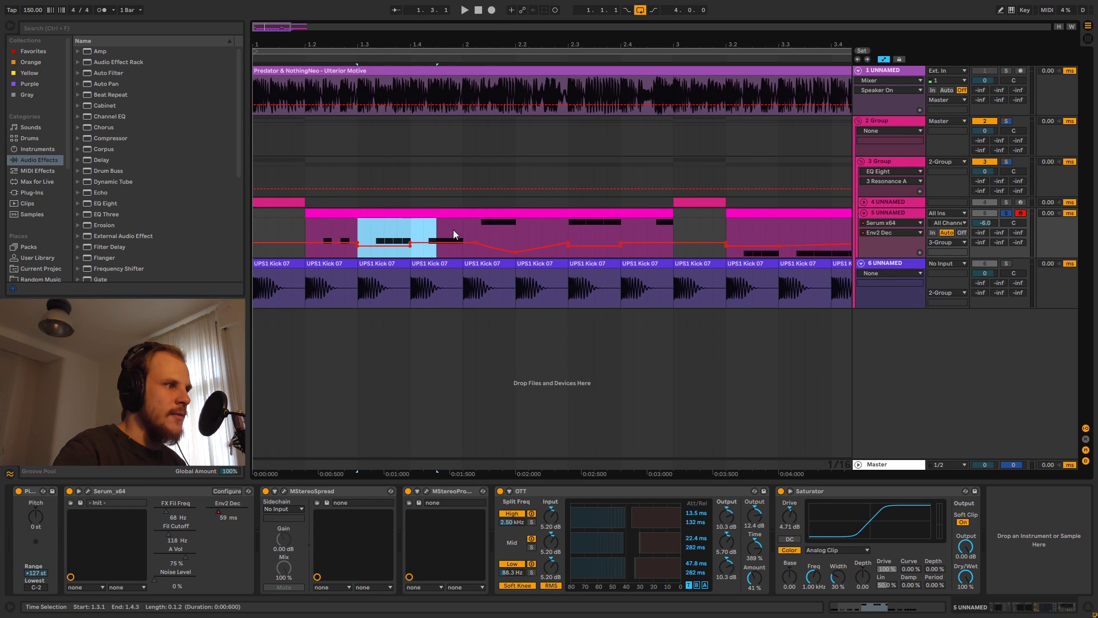
{"action": "left_click", "coordinate": [322, 228]}
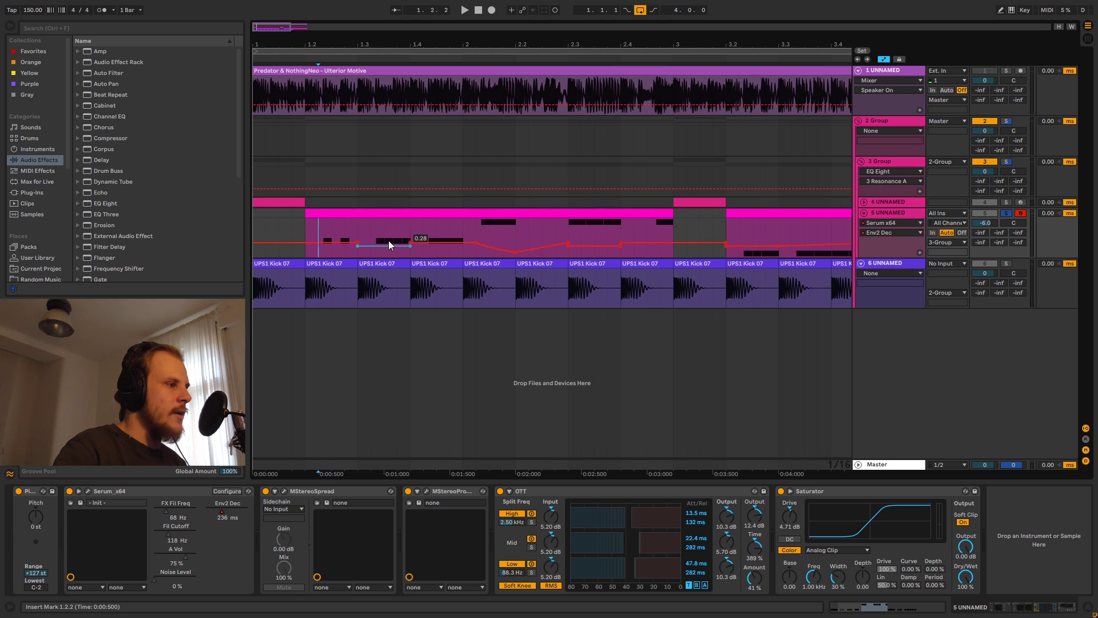
{"action": "left_click_drag", "start_coordinate": [309, 235], "coordinate": [409, 237]}
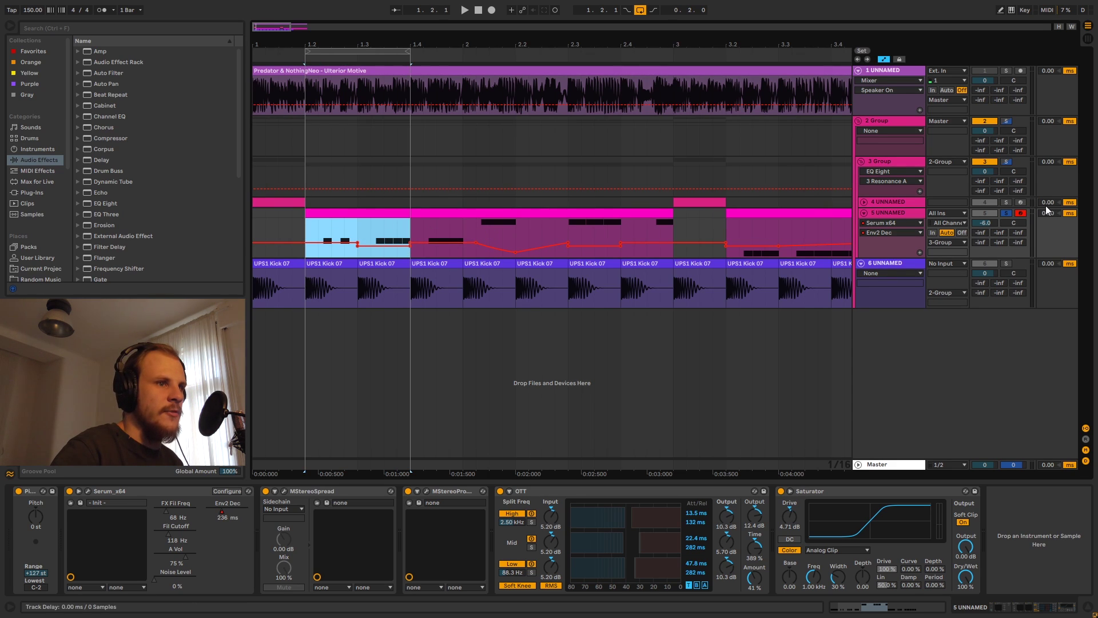
{"action": "left_click", "coordinate": [1006, 213]}
{"action": "key", "text": "space"}
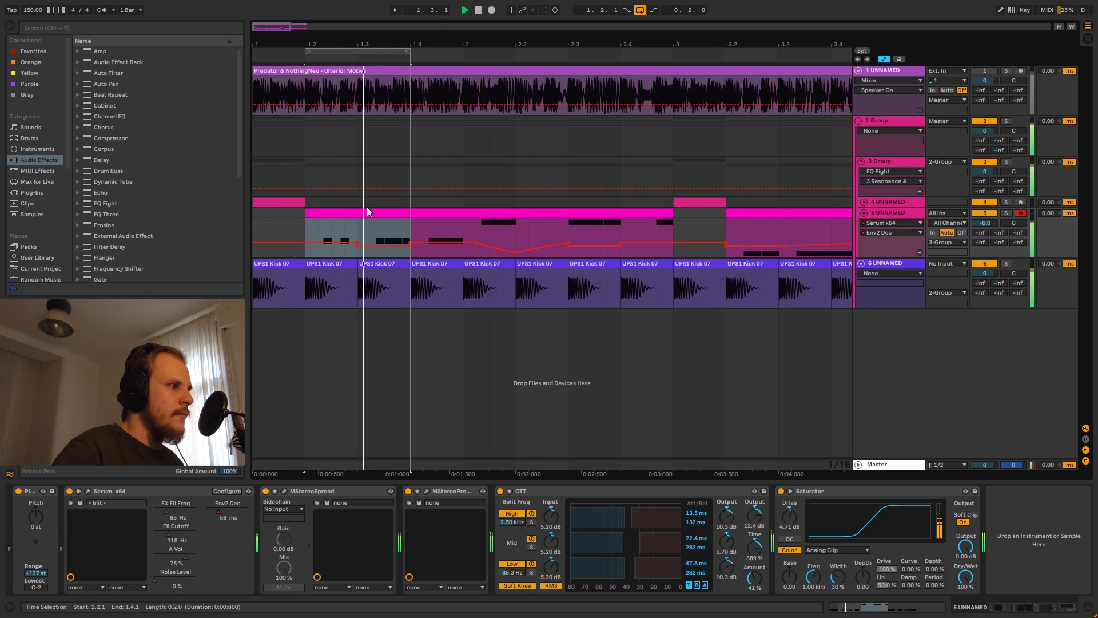
{"action": "key", "text": "space"}
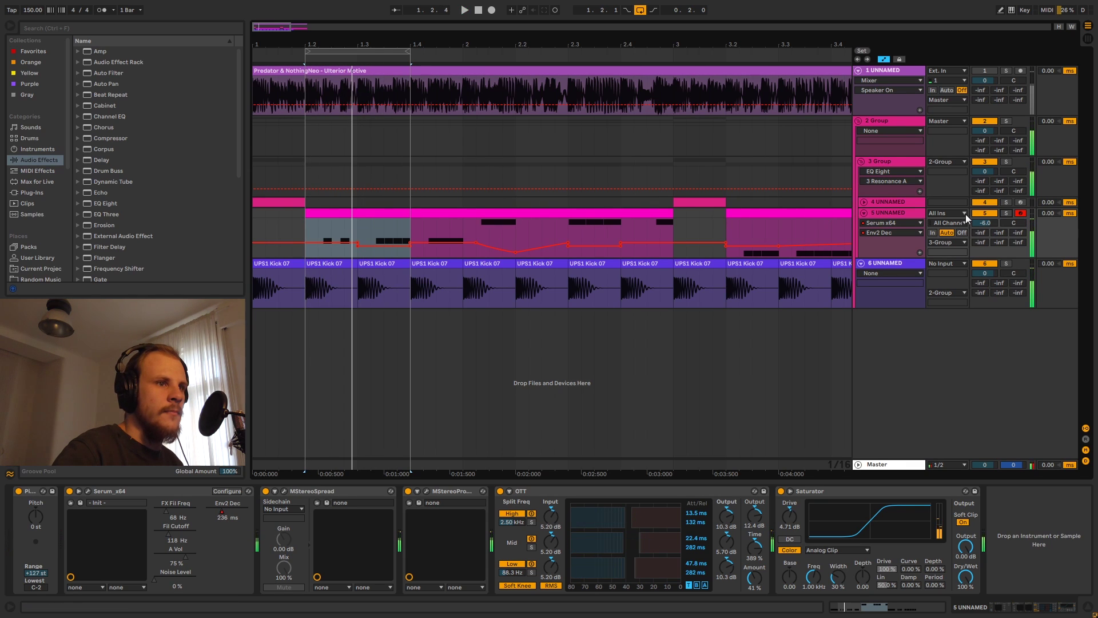
Solo track 5 again and extend the loop to the start of bar 4.
{"action": "left_click", "coordinate": [1006, 212]}
{"action": "left_click_drag", "start_coordinate": [406, 44], "coordinate": [565, 86]}
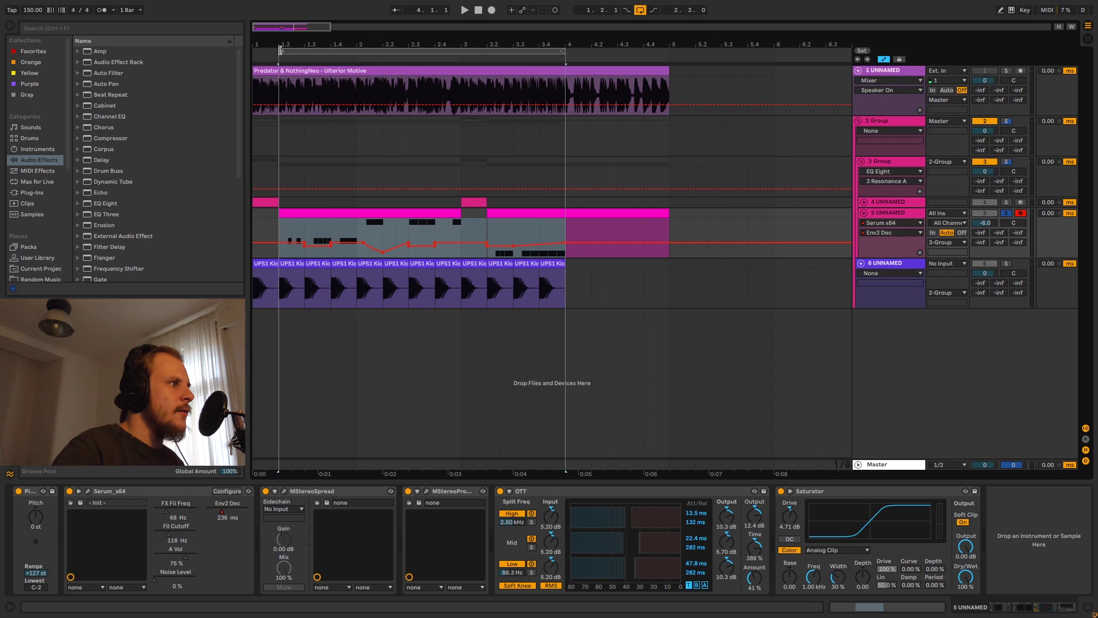
Extend the loop to run from 1.1.1 to 5.1.1 and review track 5's Serum patch.
{"action": "left_click_drag", "start_coordinate": [281, 51], "coordinate": [255, 53]}
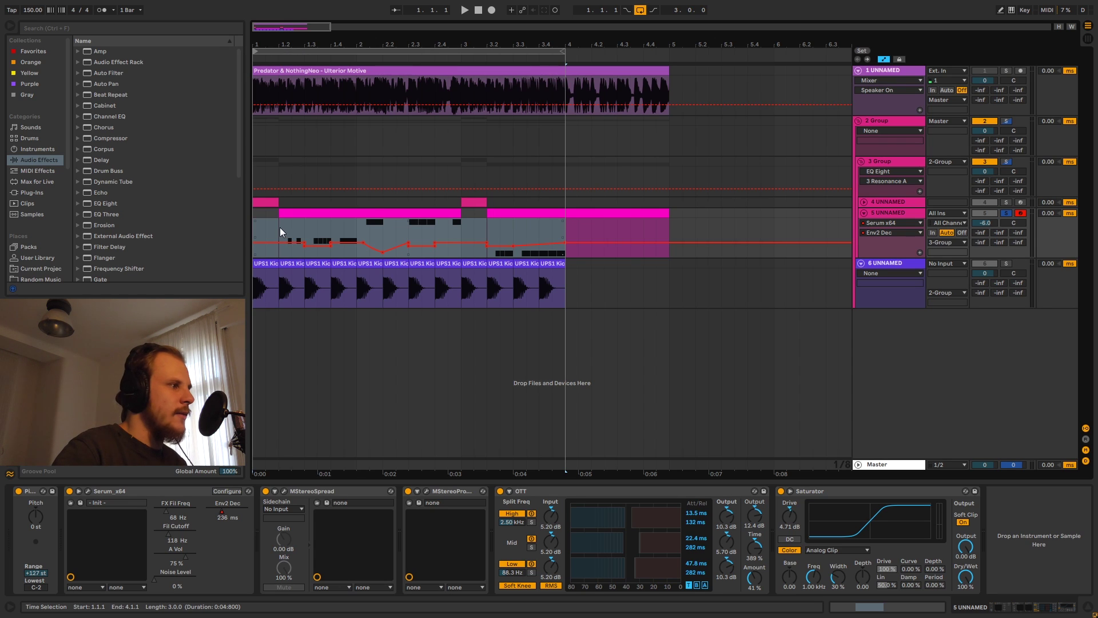
{"action": "left_click", "coordinate": [88, 491]}
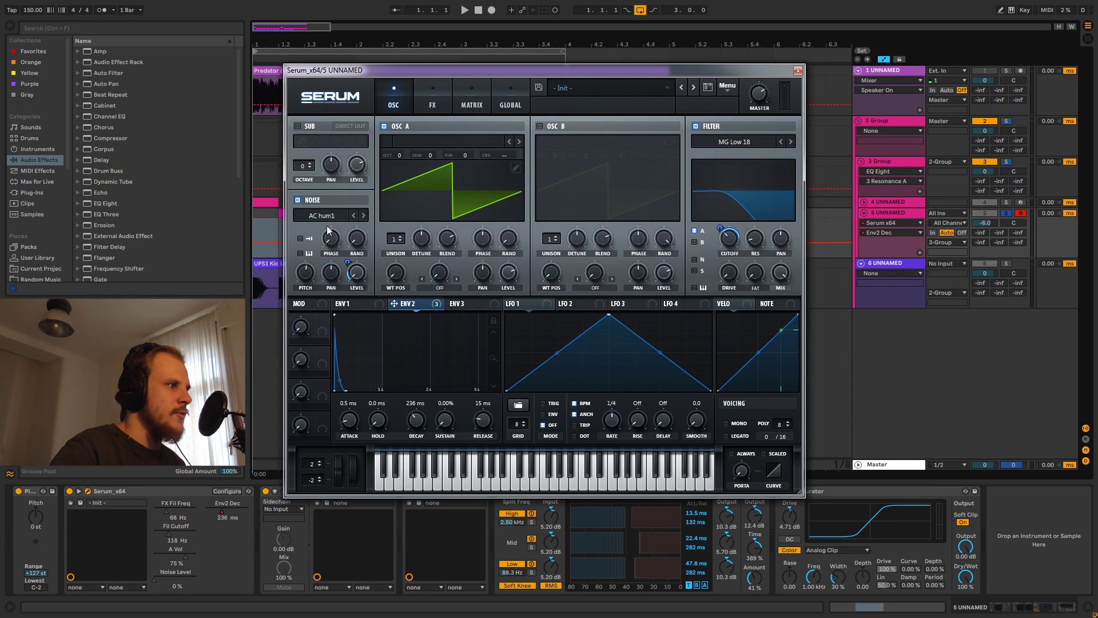
{"action": "left_click", "coordinate": [798, 71]}
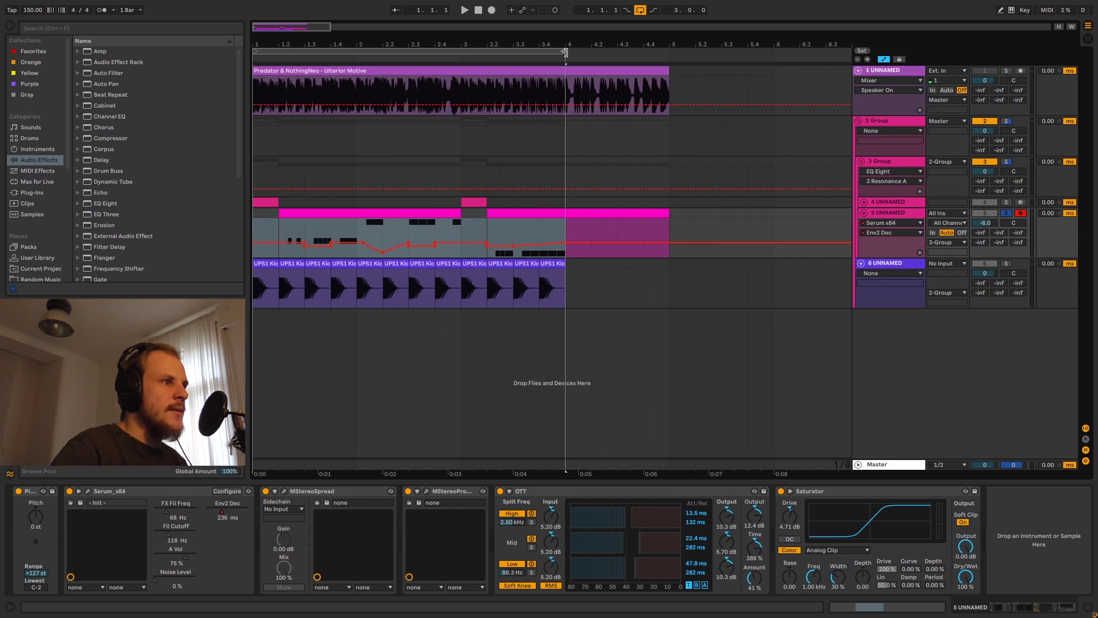
{"action": "left_click_drag", "start_coordinate": [563, 51], "coordinate": [669, 51]}
Review the OTT and EQ Eight on group 3 and switch off EQ bands 1 and 8.
{"action": "left_click", "coordinate": [886, 160]}
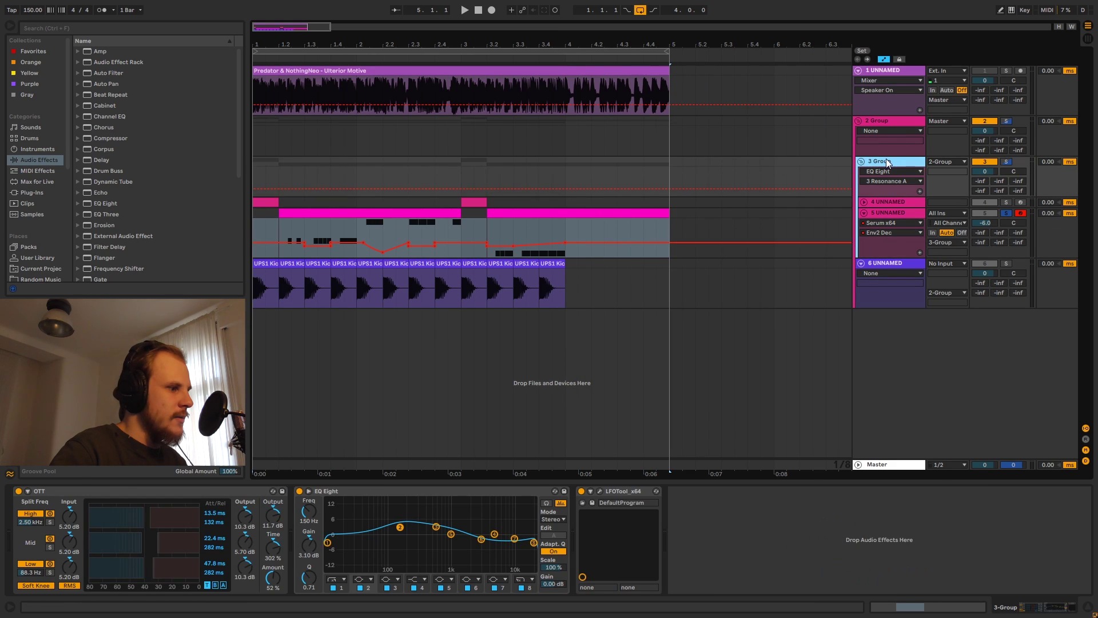
{"action": "left_click", "coordinate": [94, 494]}
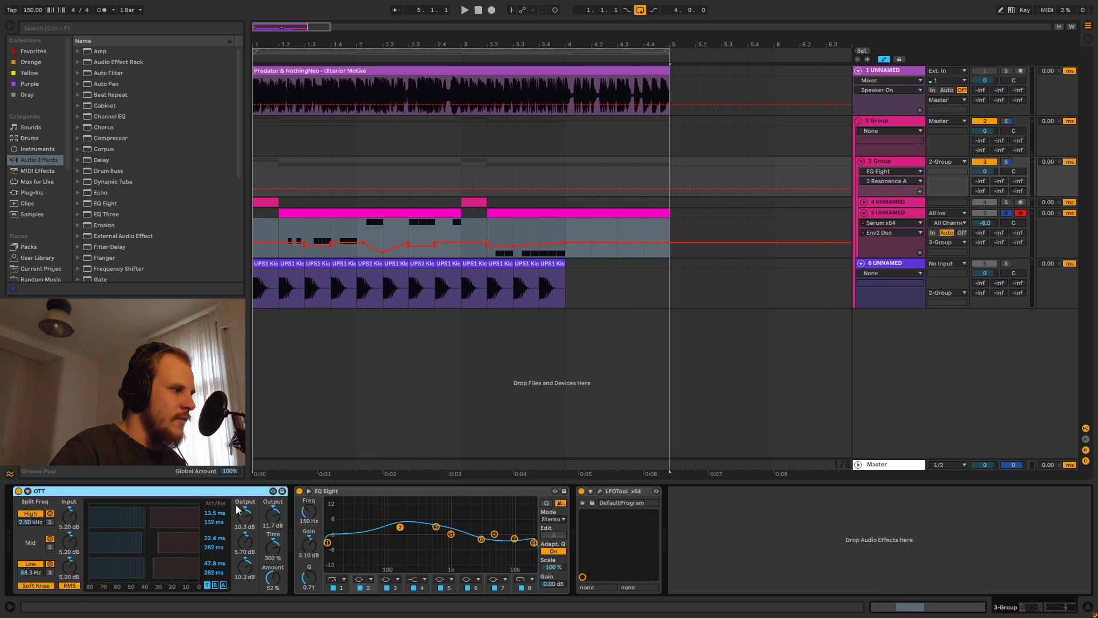
{"action": "left_click", "coordinate": [352, 490]}
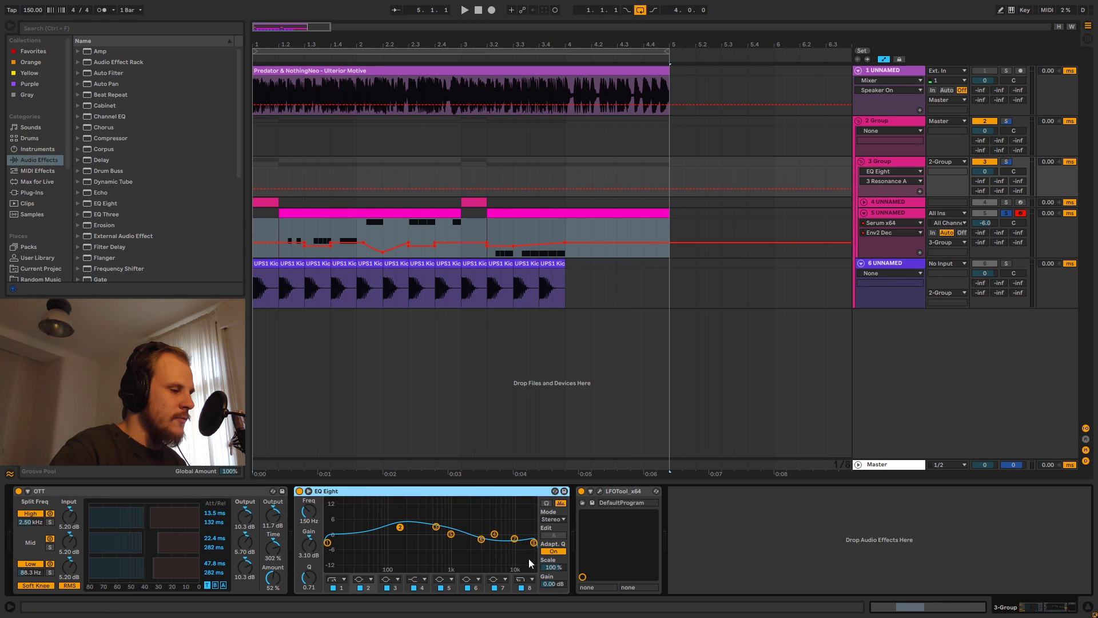
{"action": "left_click", "coordinate": [333, 588]}
{"action": "left_click", "coordinate": [521, 588]}
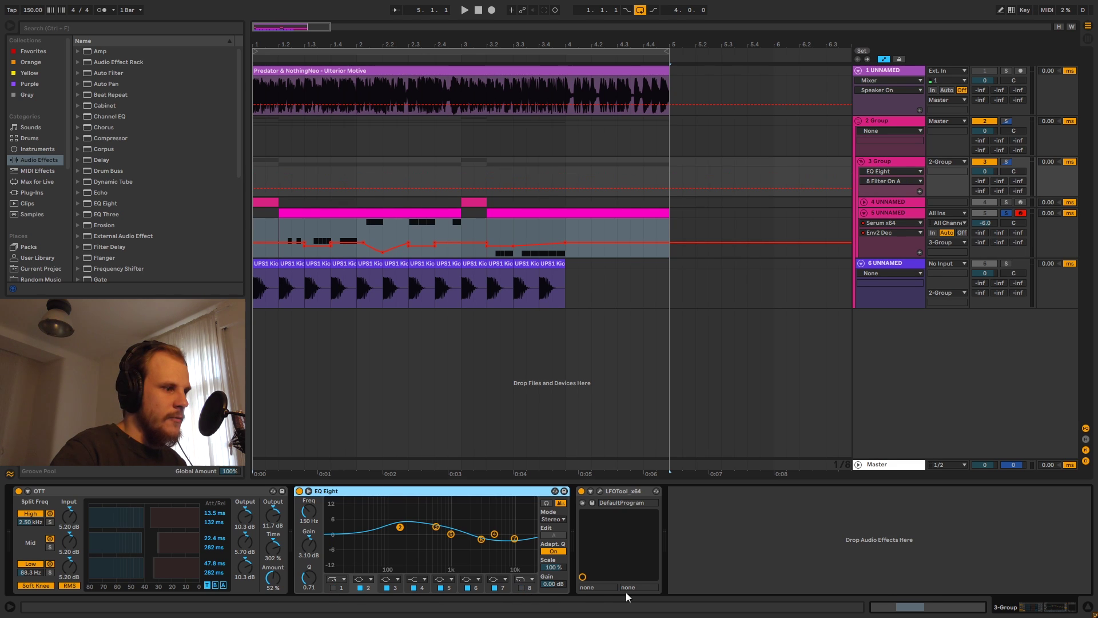
Open group 3's LFOTool, examine its volume-ducking curve and LFO routing, and close it.
{"action": "left_click", "coordinate": [607, 491]}
{"action": "left_click", "coordinate": [600, 491]}
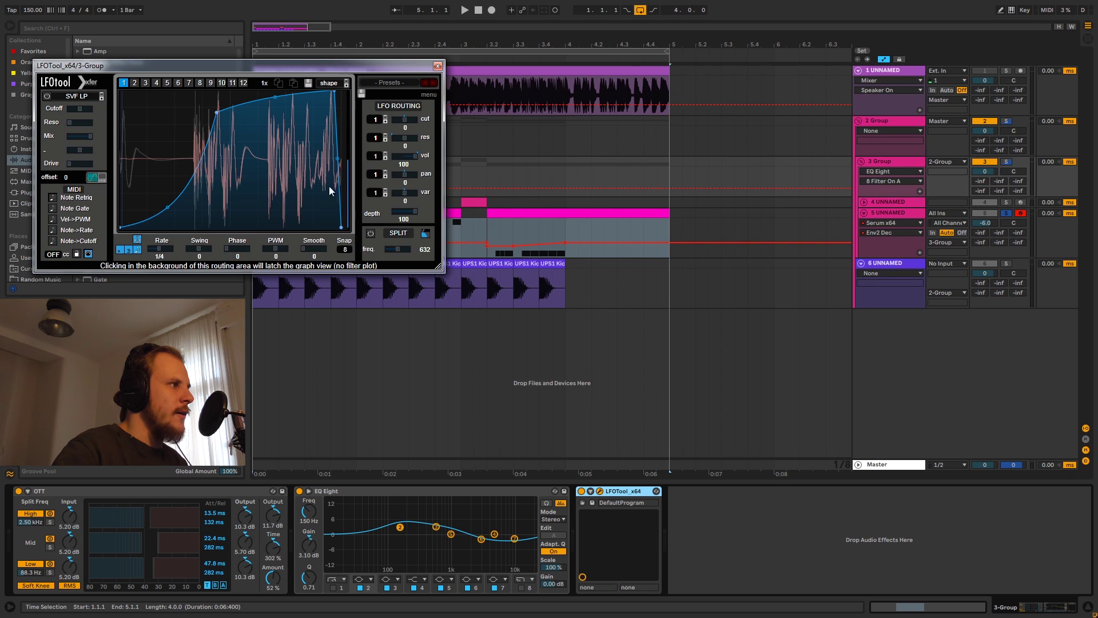
{"action": "left_click_drag", "start_coordinate": [209, 66], "coordinate": [513, 97]}
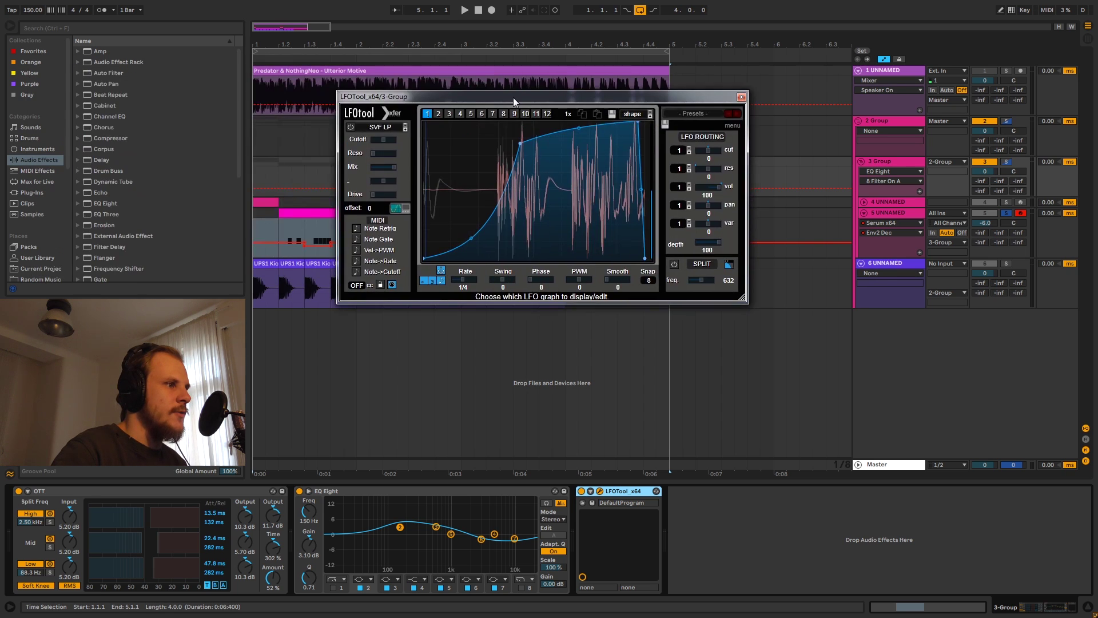
{"action": "left_click", "coordinate": [741, 97]}
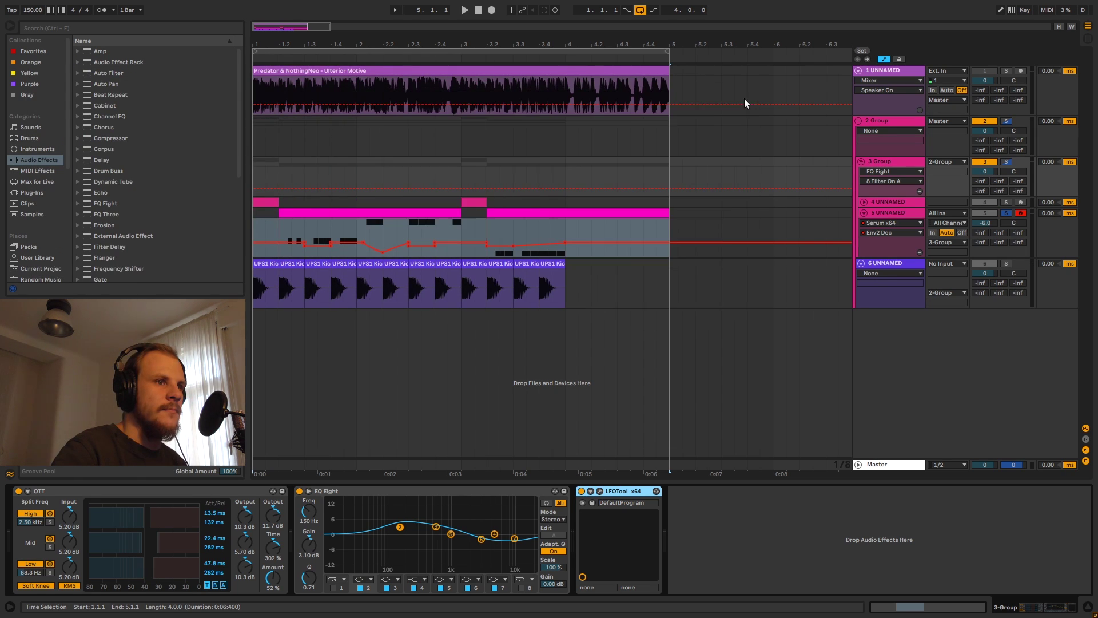
Unsolo group 3 and play the soloed group 2 from 1.1.1 with the bass and kick together.
{"action": "left_click", "coordinate": [1005, 160]}
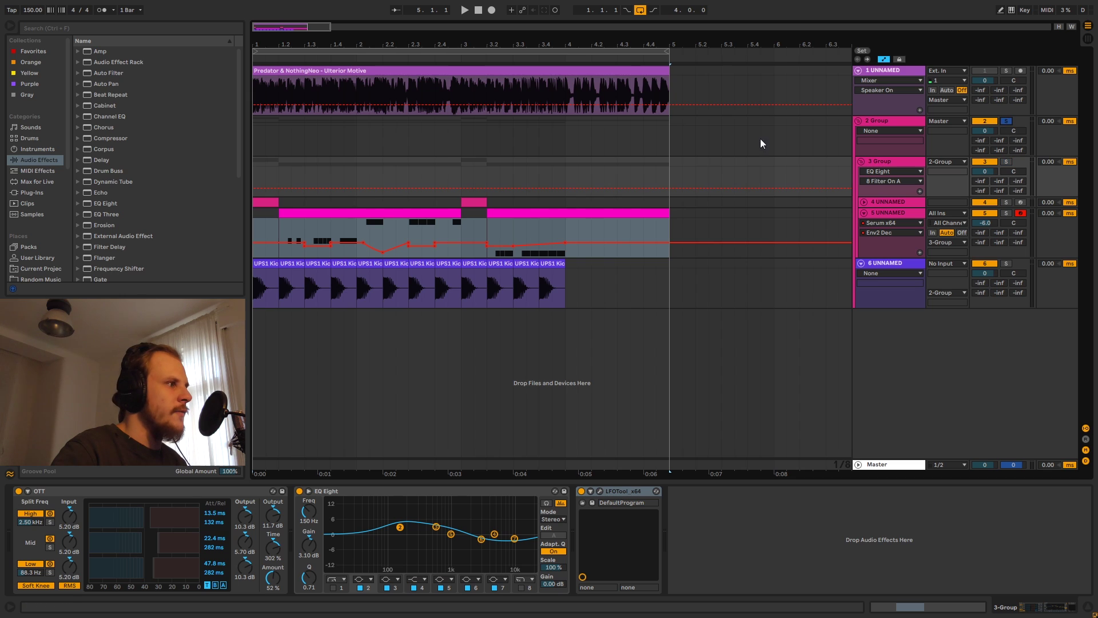
{"action": "left_click", "coordinate": [257, 123]}
{"action": "key", "text": "space"}
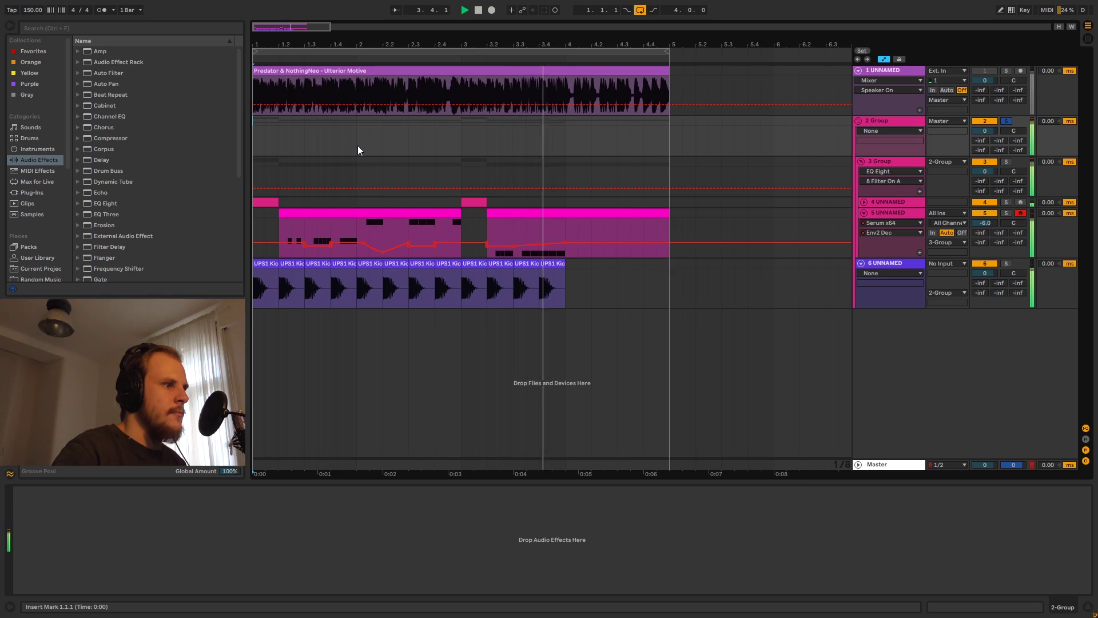
{"action": "key", "text": "space"}
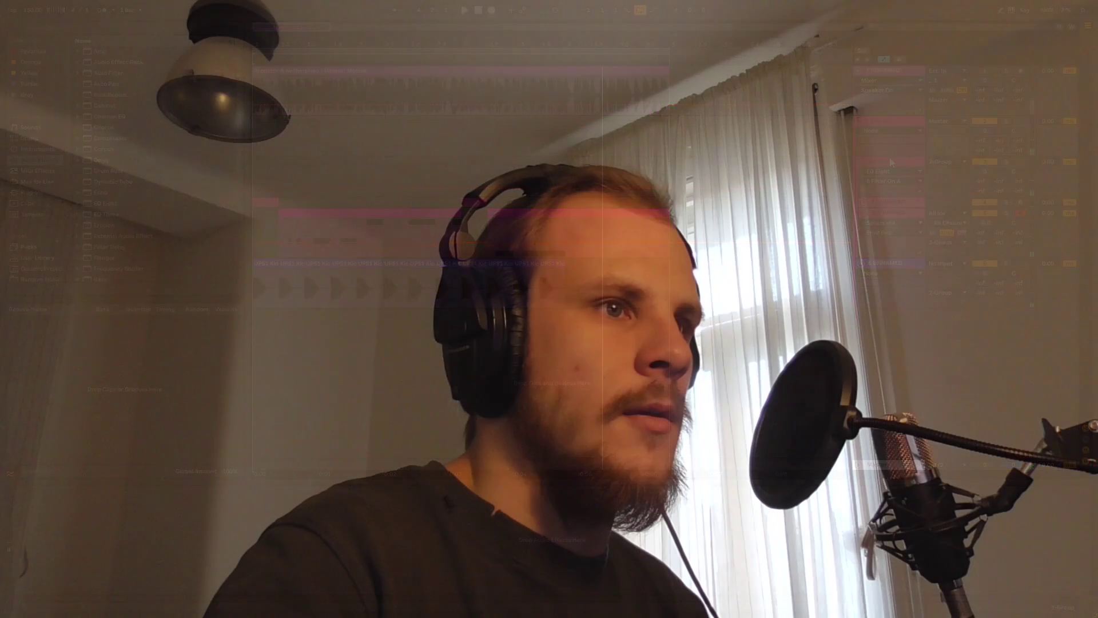